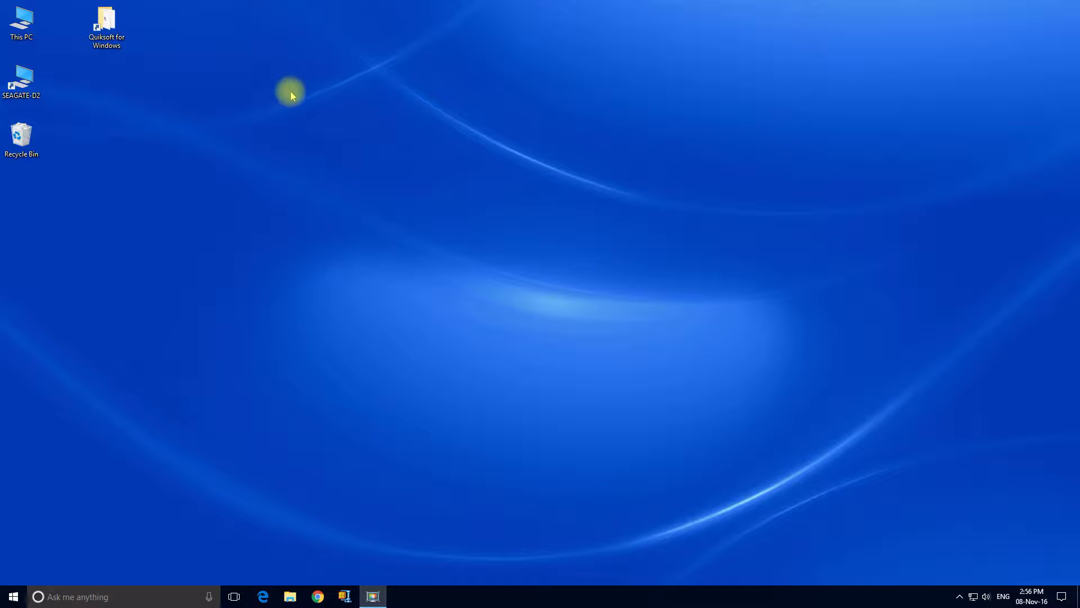
- Open the Quiksoft for Windows folder and launch the Quikjoint XP shortcut
double_click(112, 39)
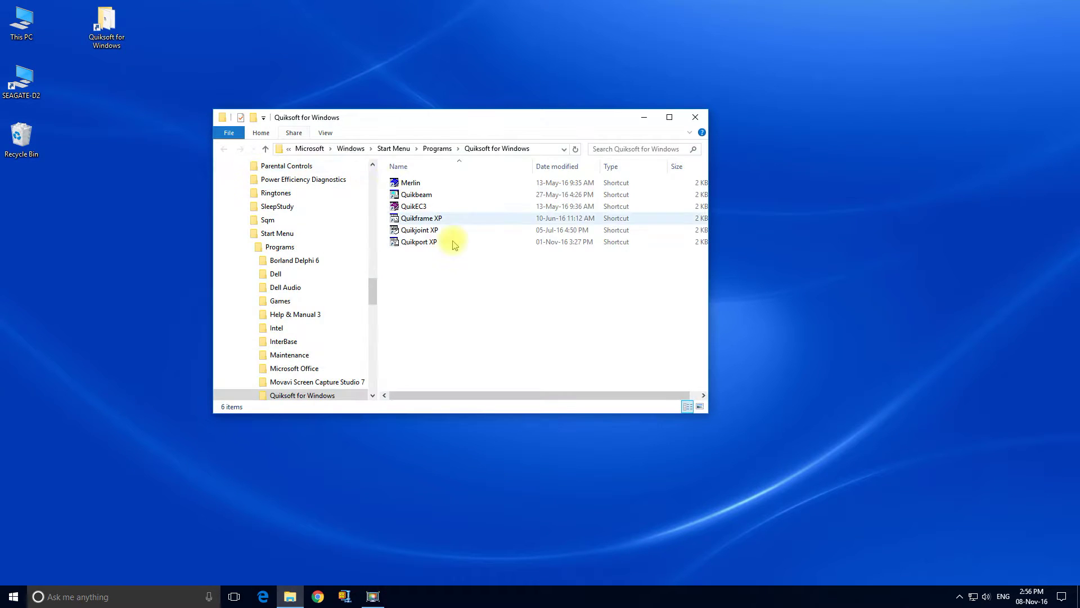
double_click(444, 230)
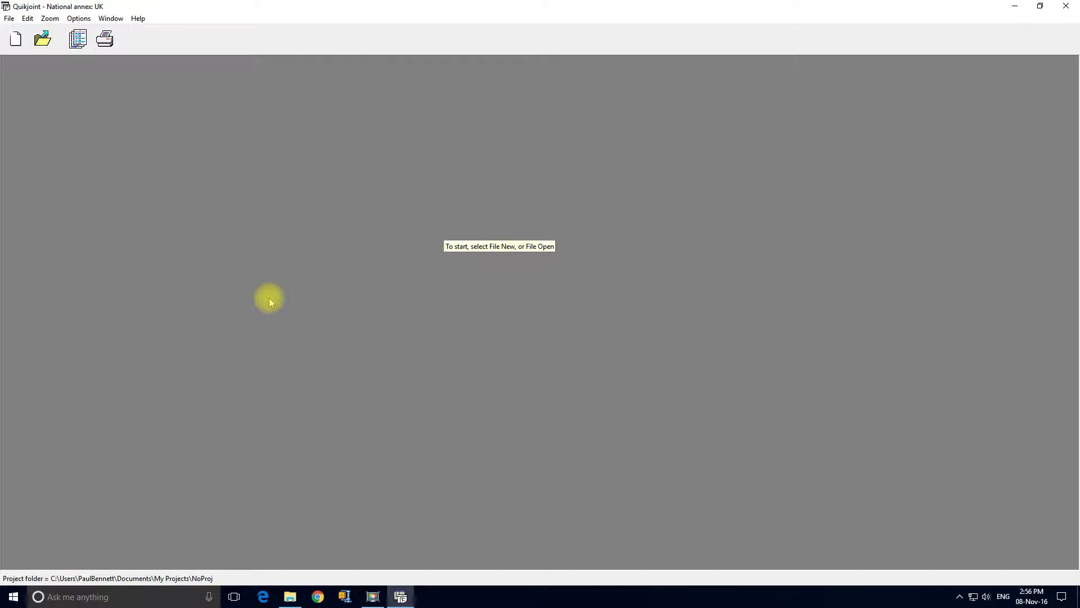
- Choose File > New to bring up the Connection type choices
click(9, 18)
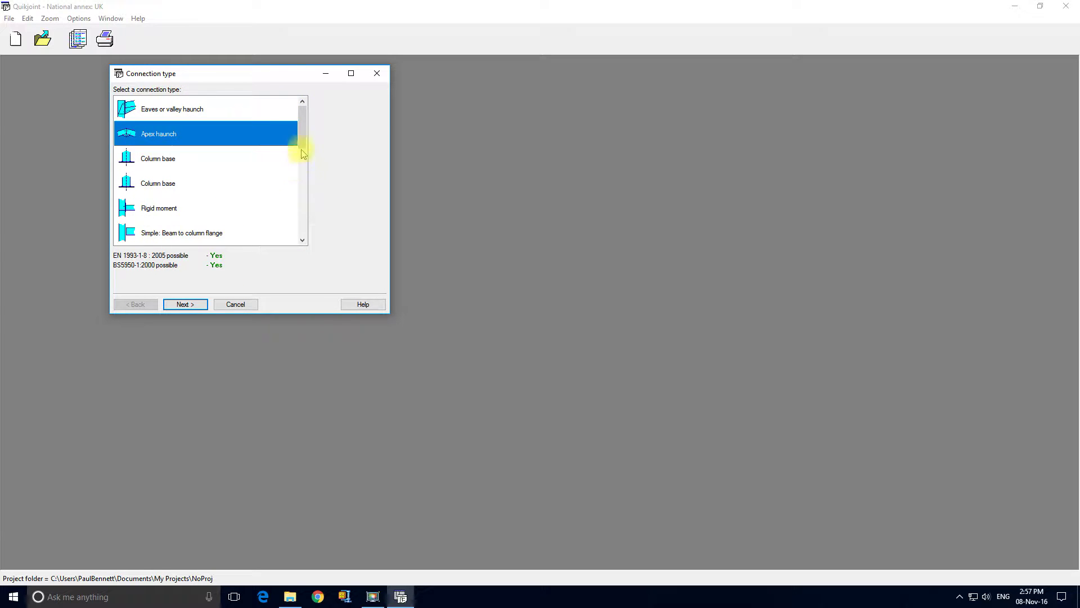
- Pick Simple: Beam to column flange as the connection type and continue to Sizes
drag(302, 121, 302, 184)
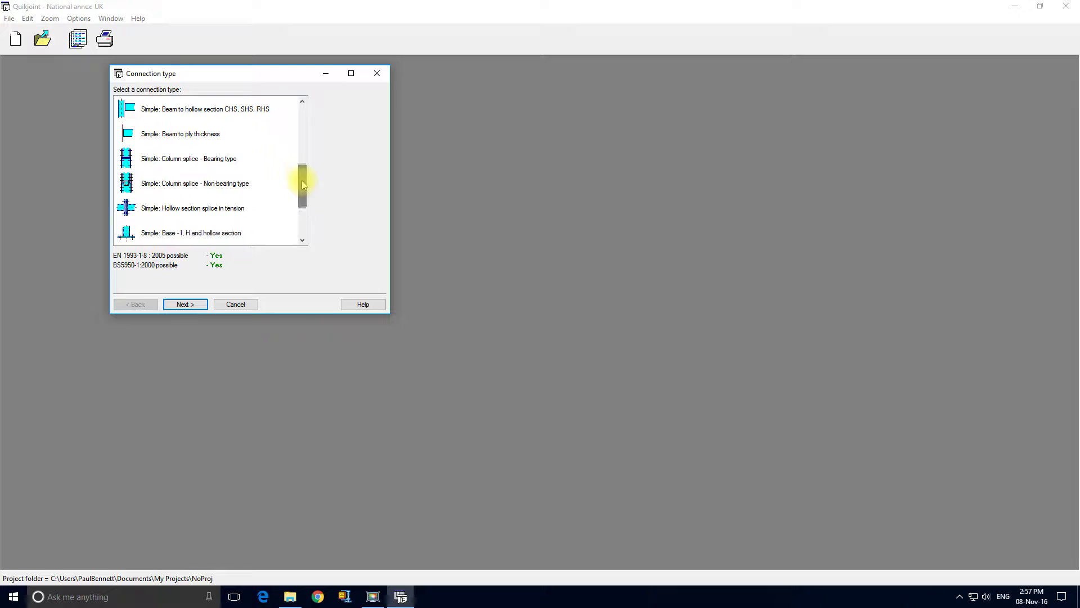
click(235, 207)
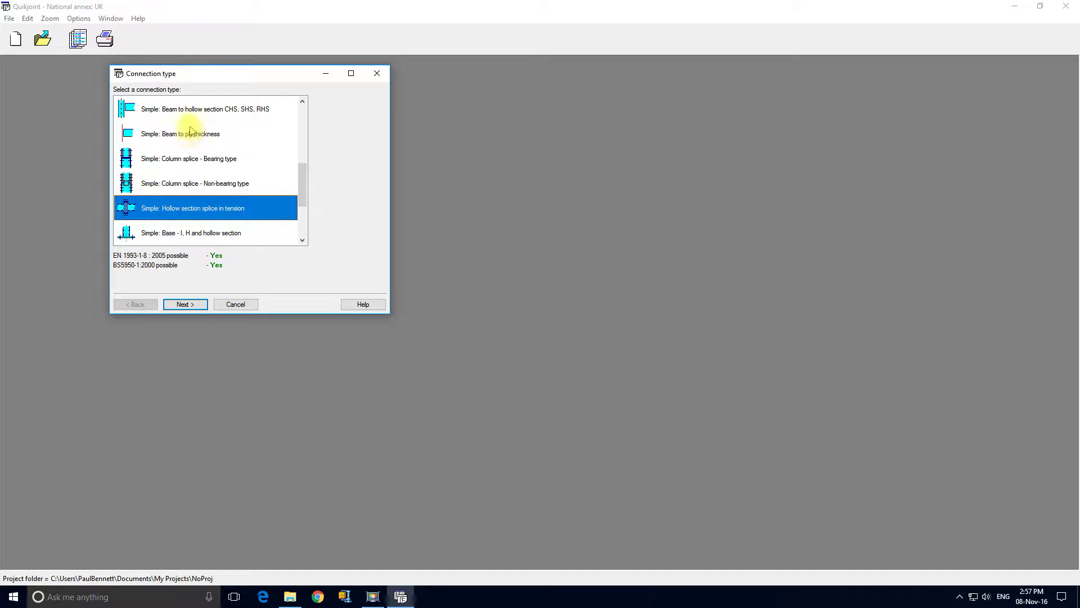
drag(301, 186, 306, 129)
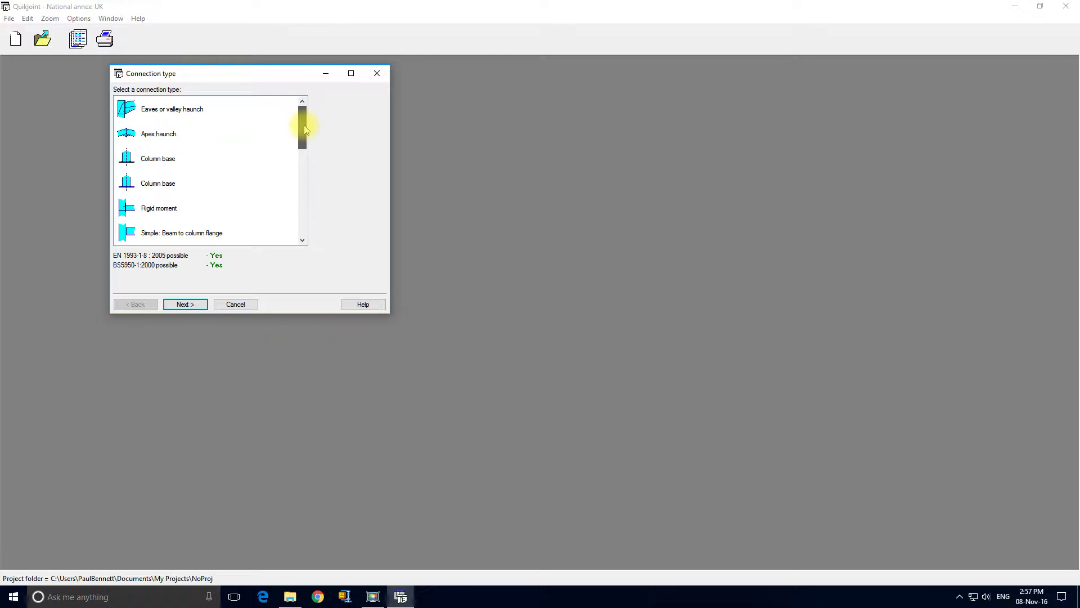
drag(306, 129, 302, 137)
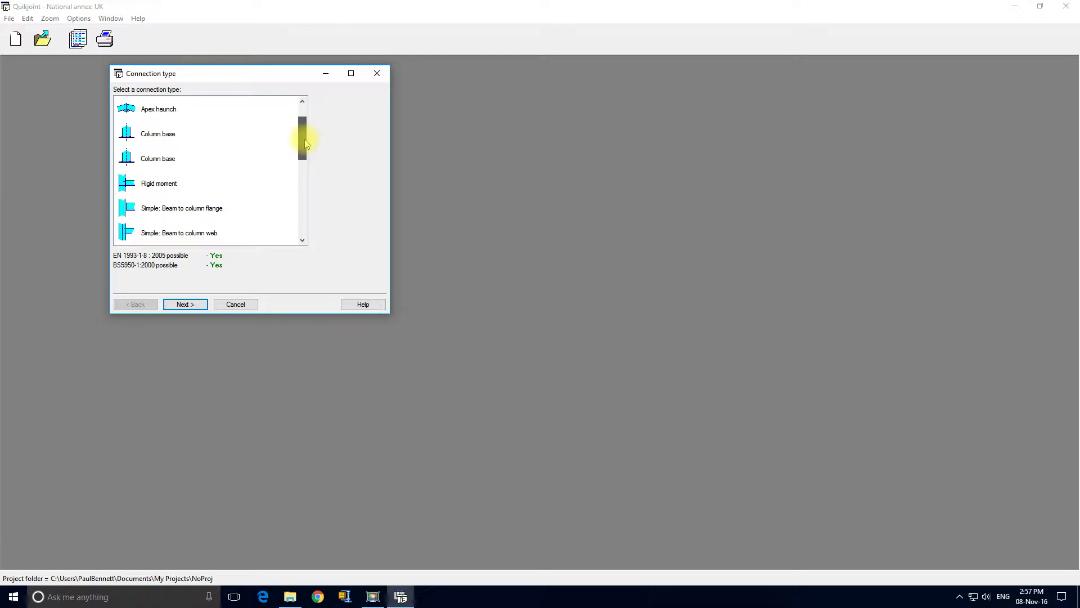
click(216, 208)
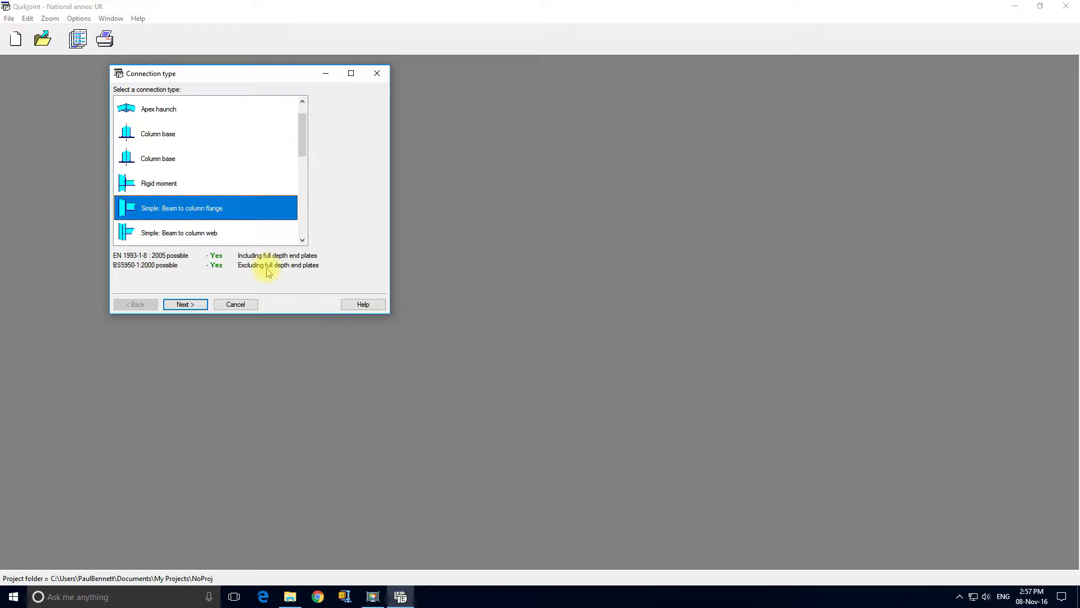
click(187, 305)
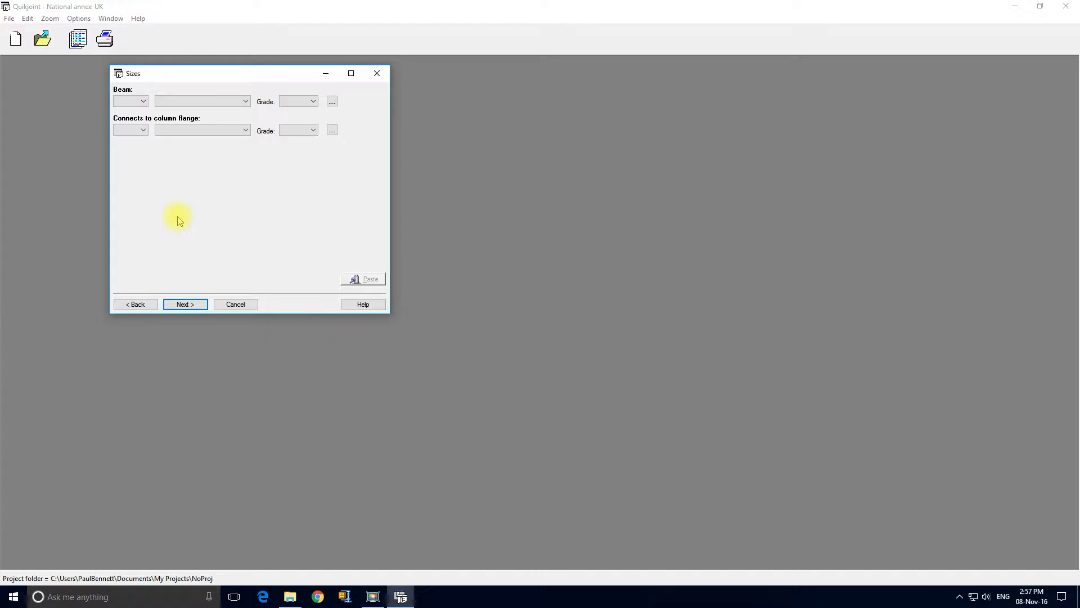
- Set the beam to a UB section, size 457x152x60UB, grade S355
click(144, 102)
click(137, 111)
click(244, 105)
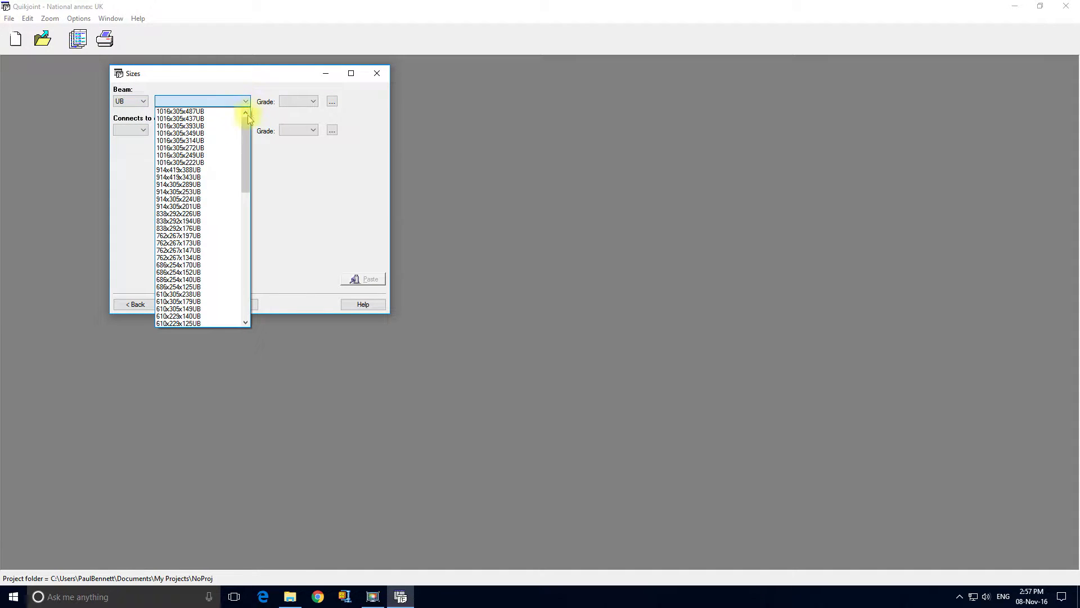
drag(246, 127, 252, 207)
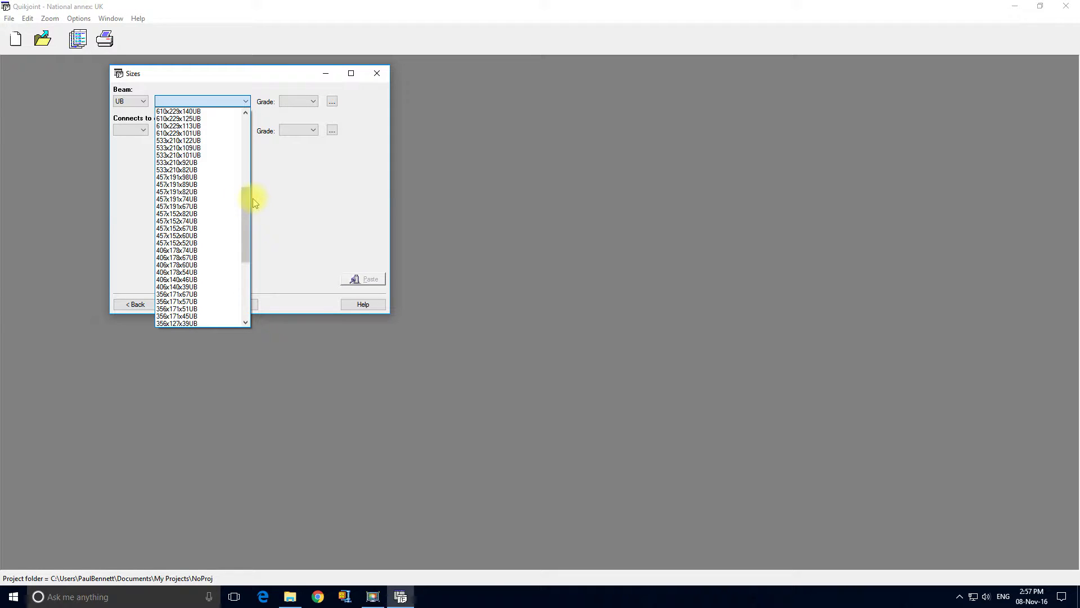
click(214, 235)
click(314, 101)
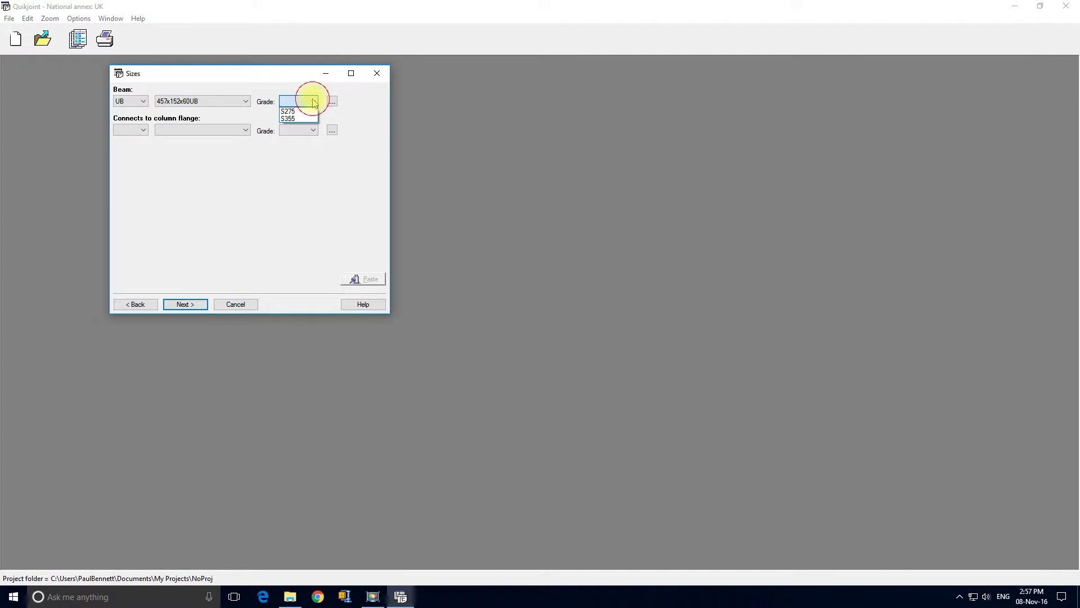
click(307, 118)
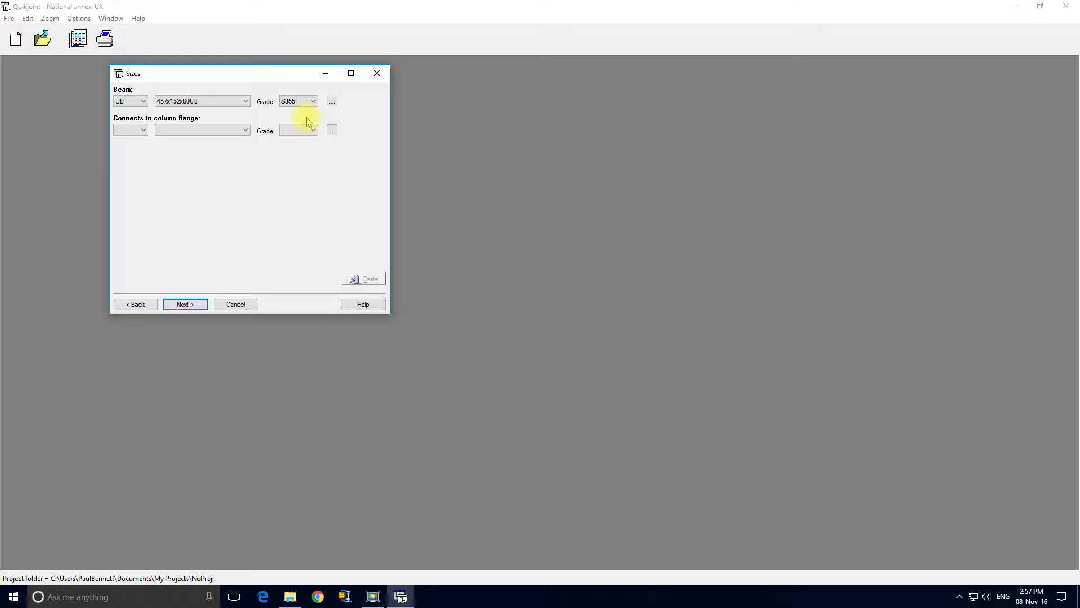
- Set the column to a UC section, size 203x203x52UC, grade S355
click(145, 137)
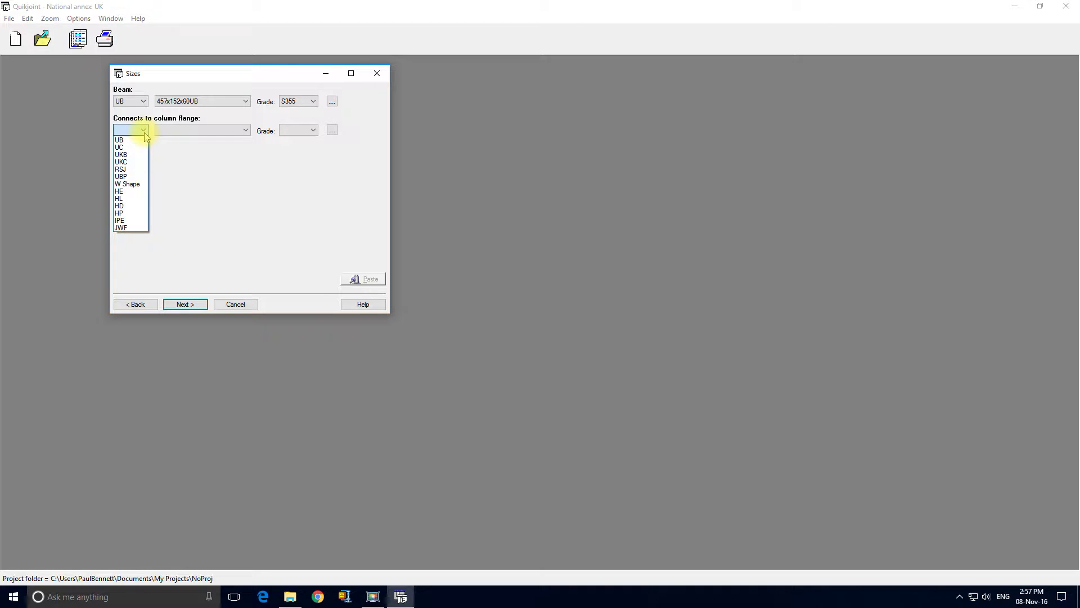
click(128, 147)
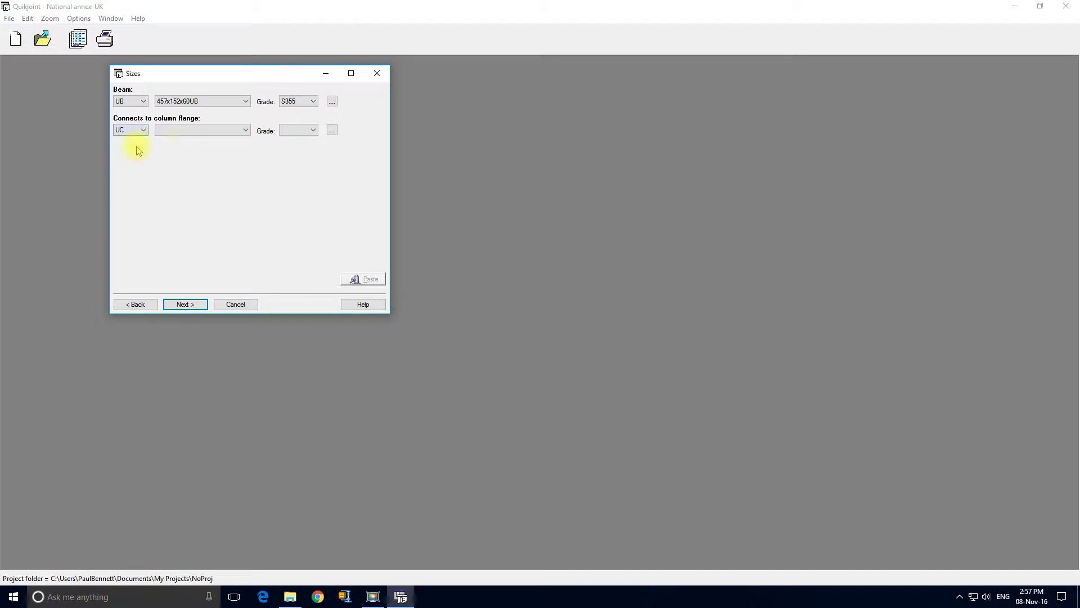
click(247, 133)
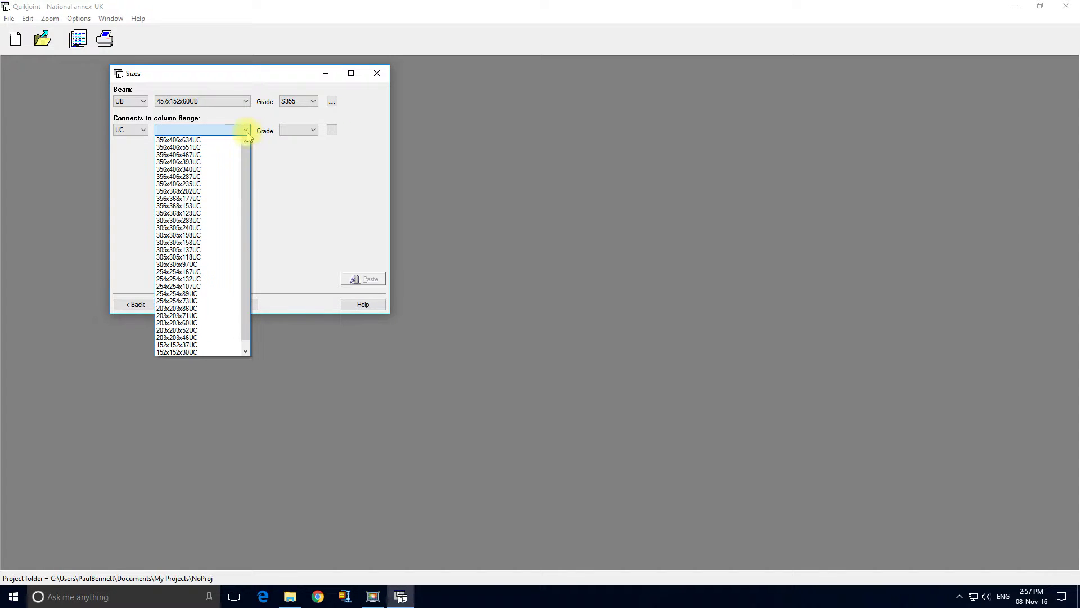
drag(246, 154, 246, 165)
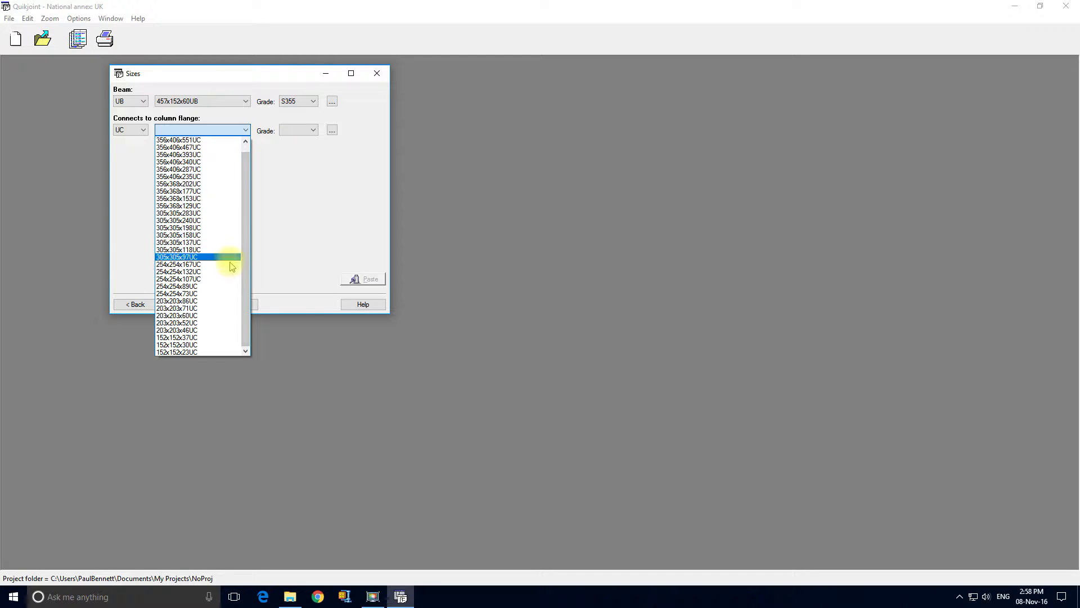
click(217, 323)
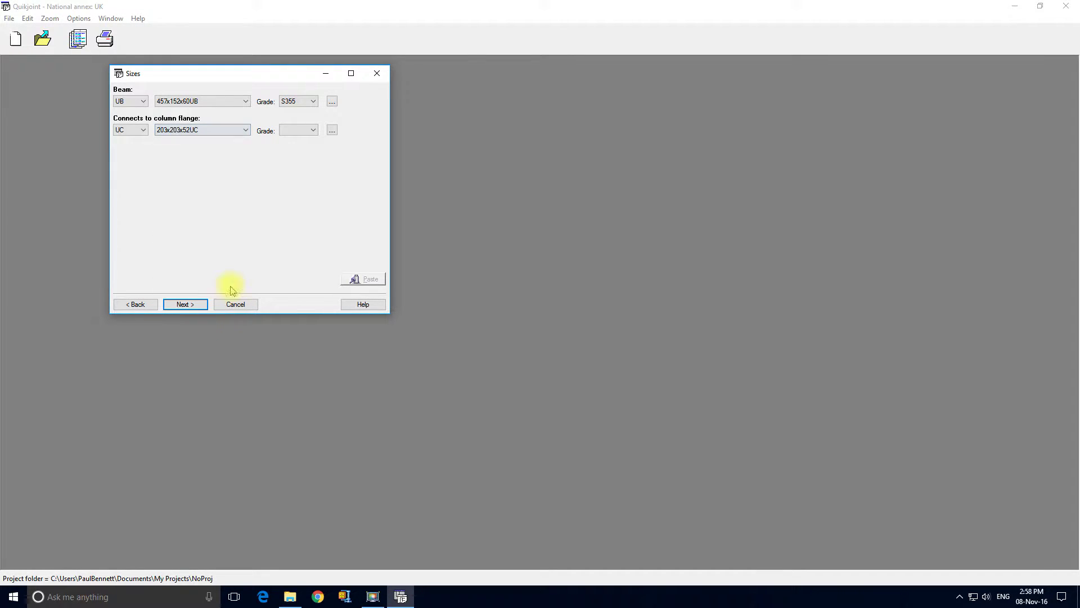
click(299, 131)
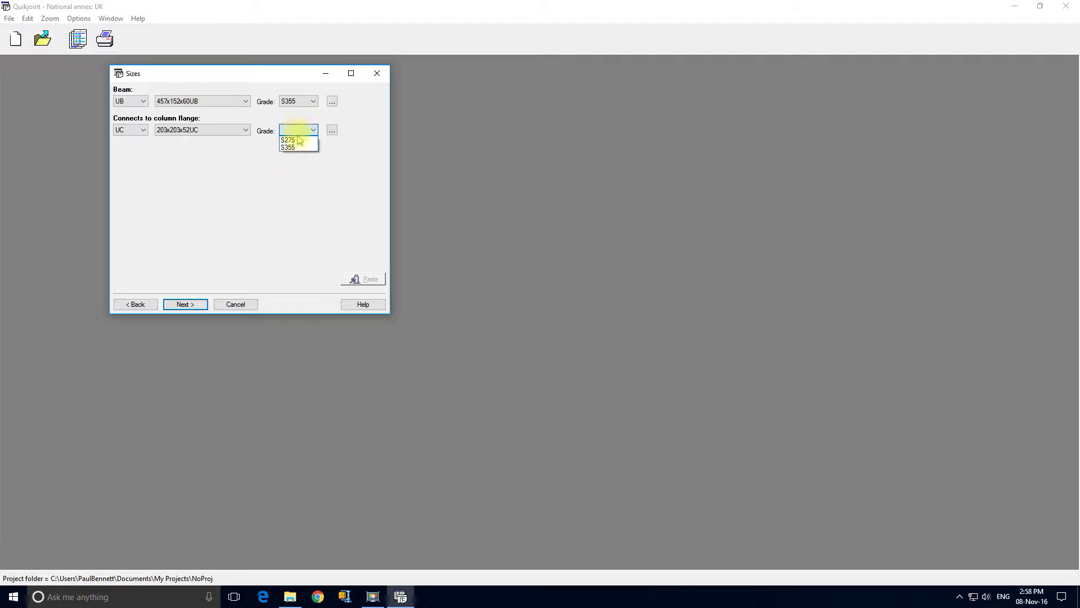
click(299, 148)
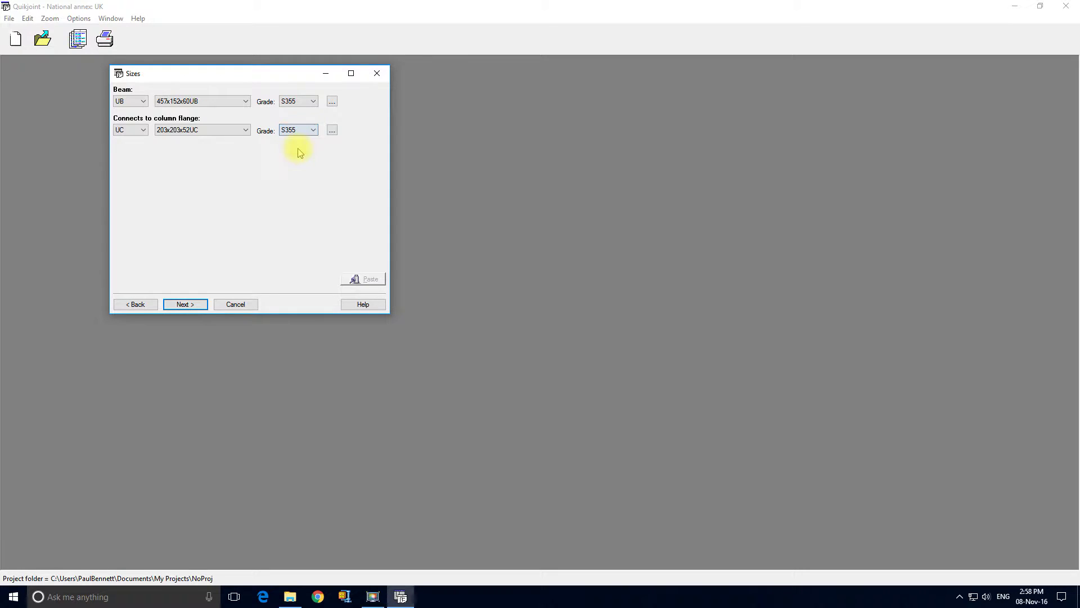
click(332, 102)
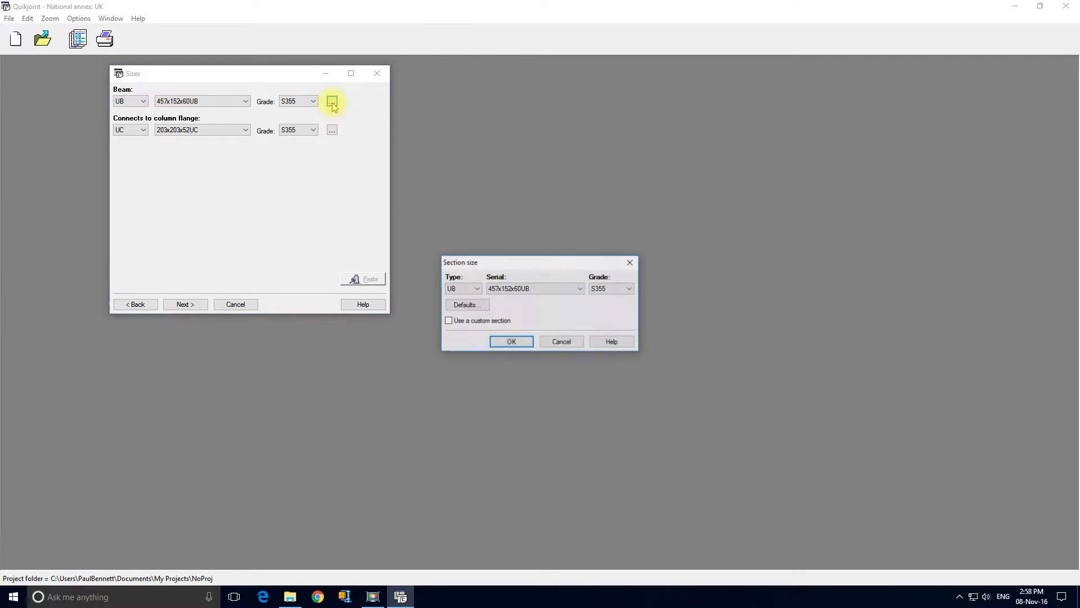
click(472, 323)
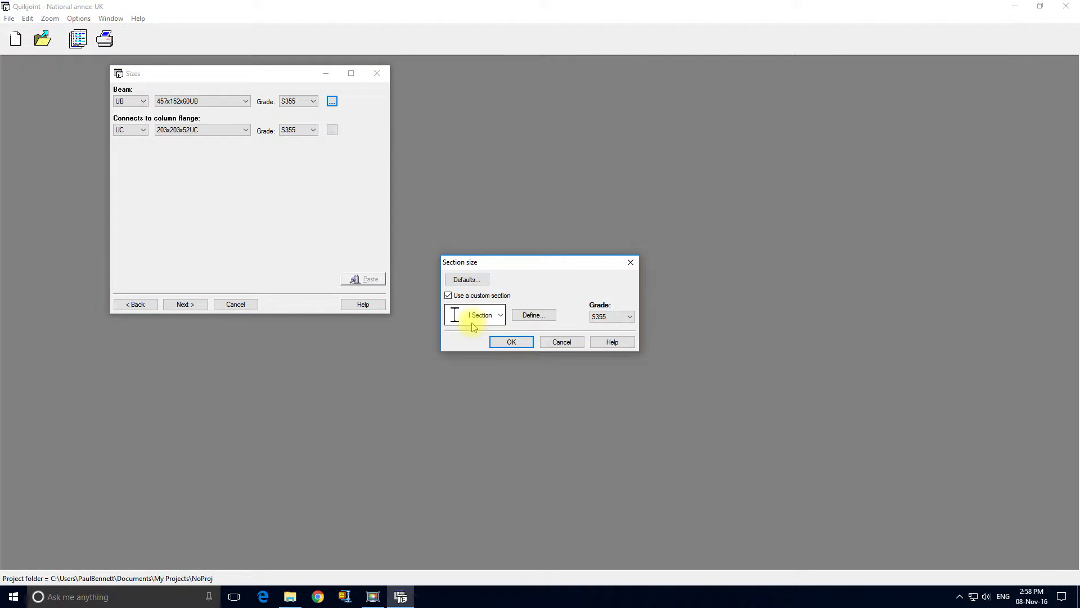
click(534, 312)
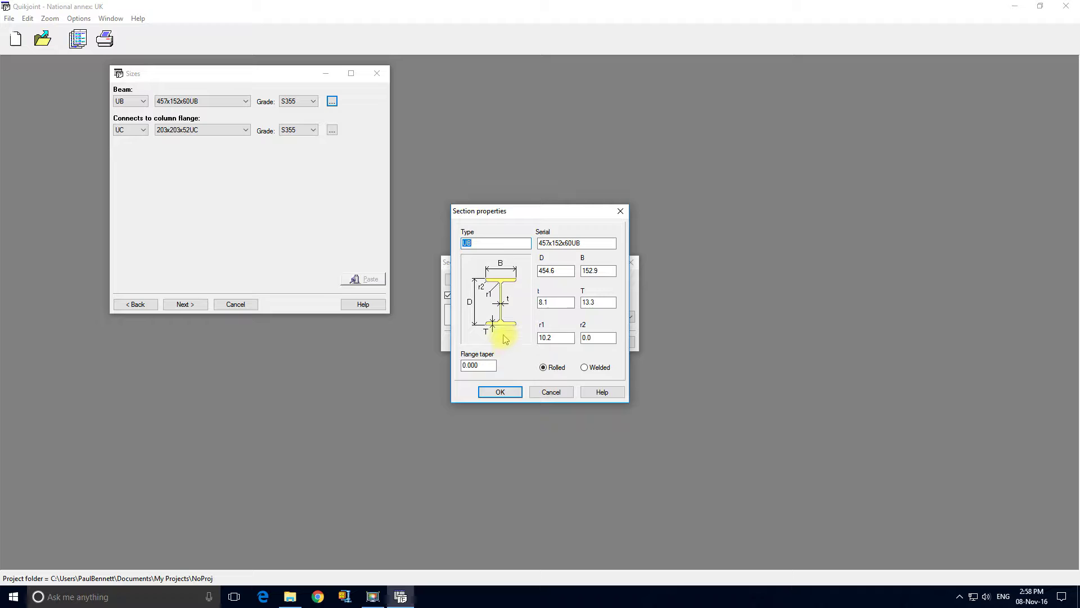
click(551, 392)
click(563, 341)
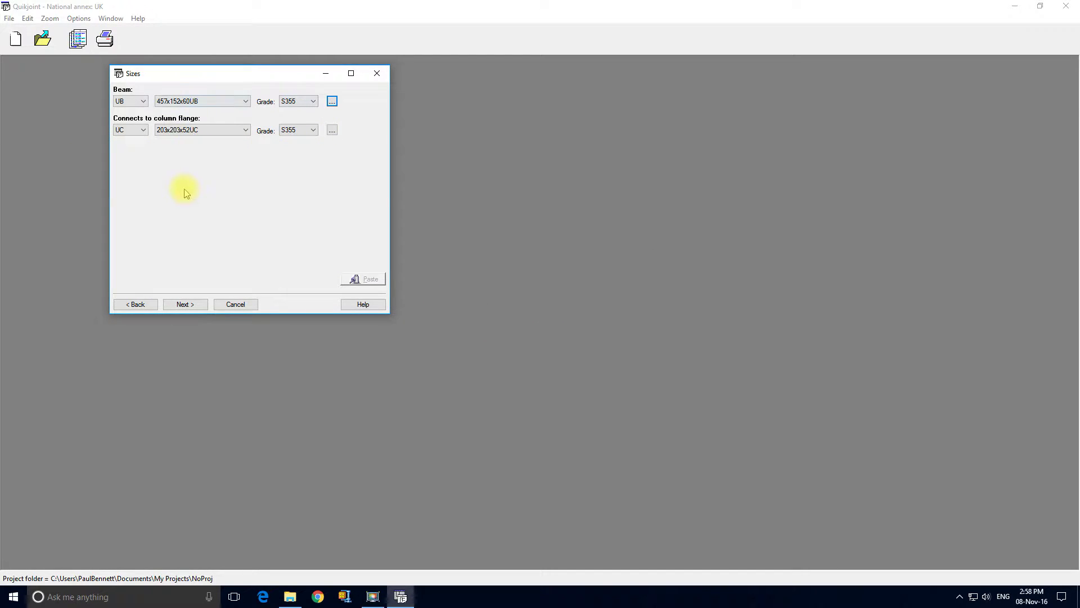
- Enter a Dead+Super factored shear of 300 kN on the Loads page and continue to Design
click(187, 303)
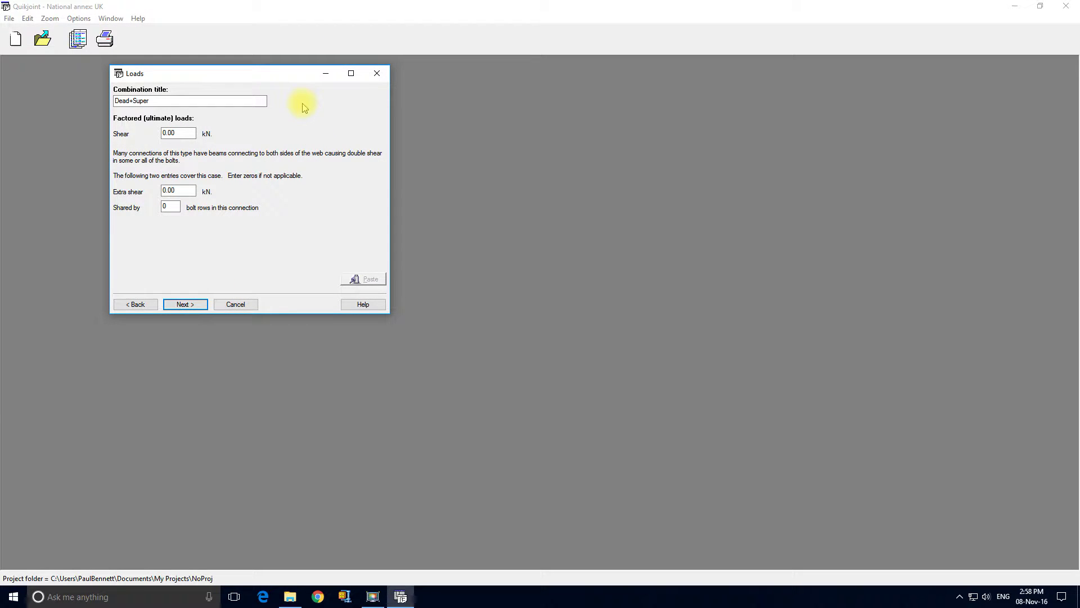
click(172, 133)
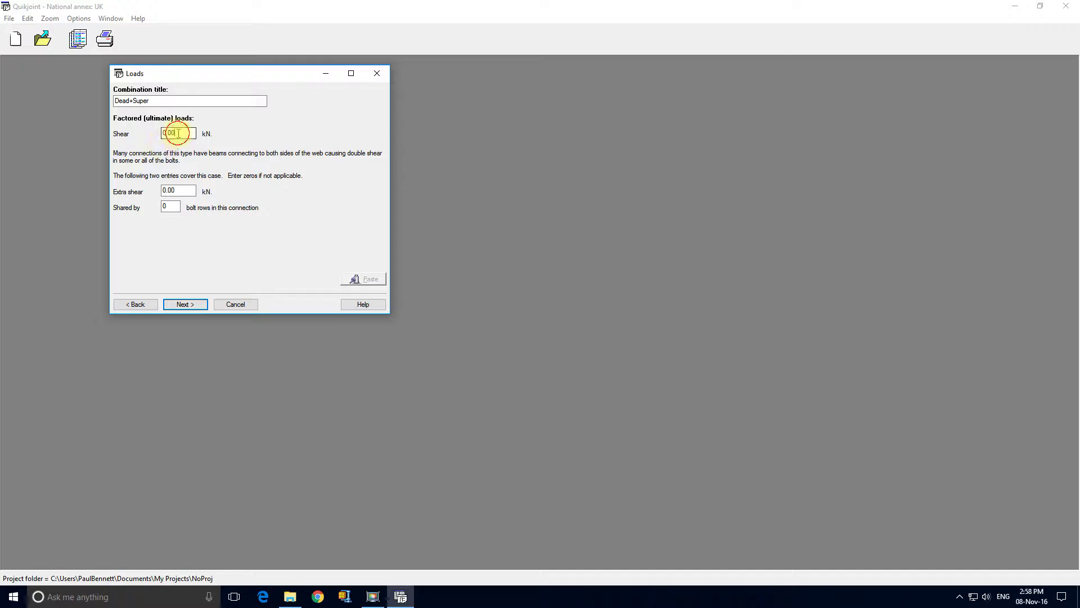
text(300)
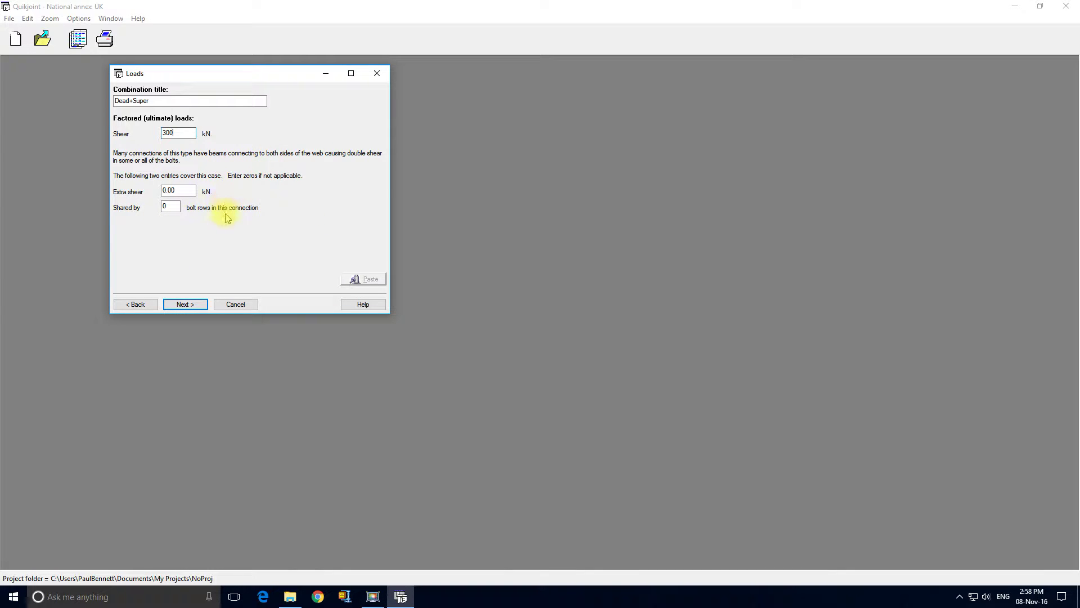
click(203, 304)
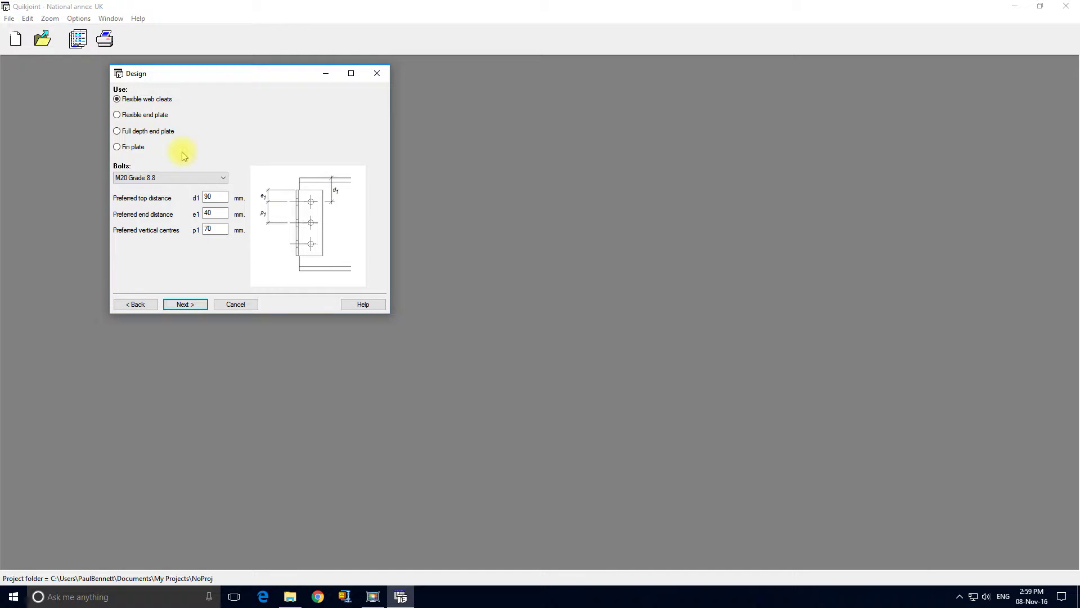
- Select the Flexible end plate design and advance to the Finished caution page
click(149, 114)
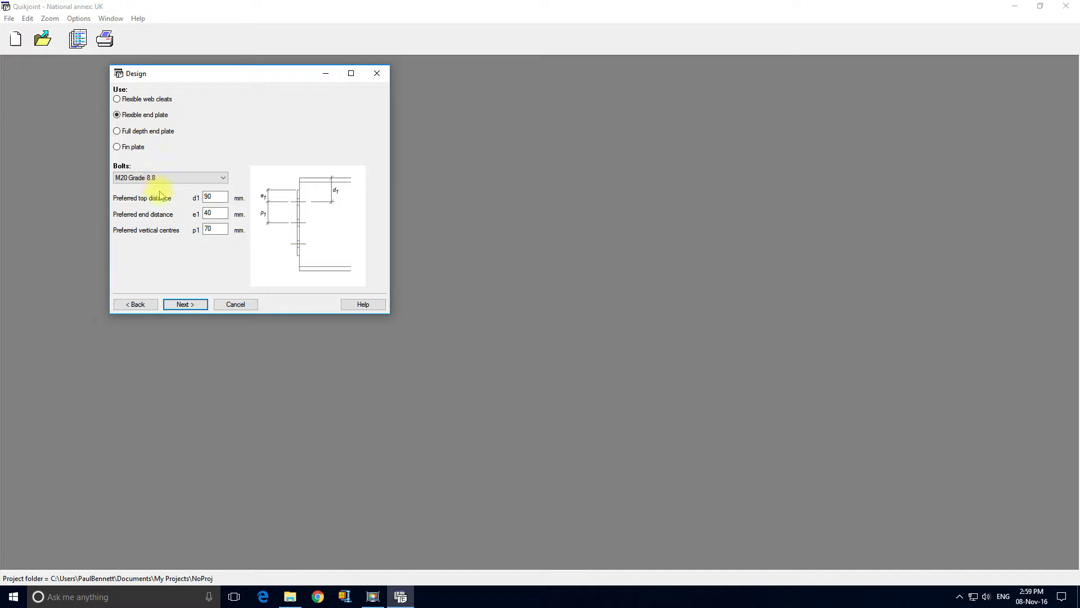
click(209, 197)
click(206, 304)
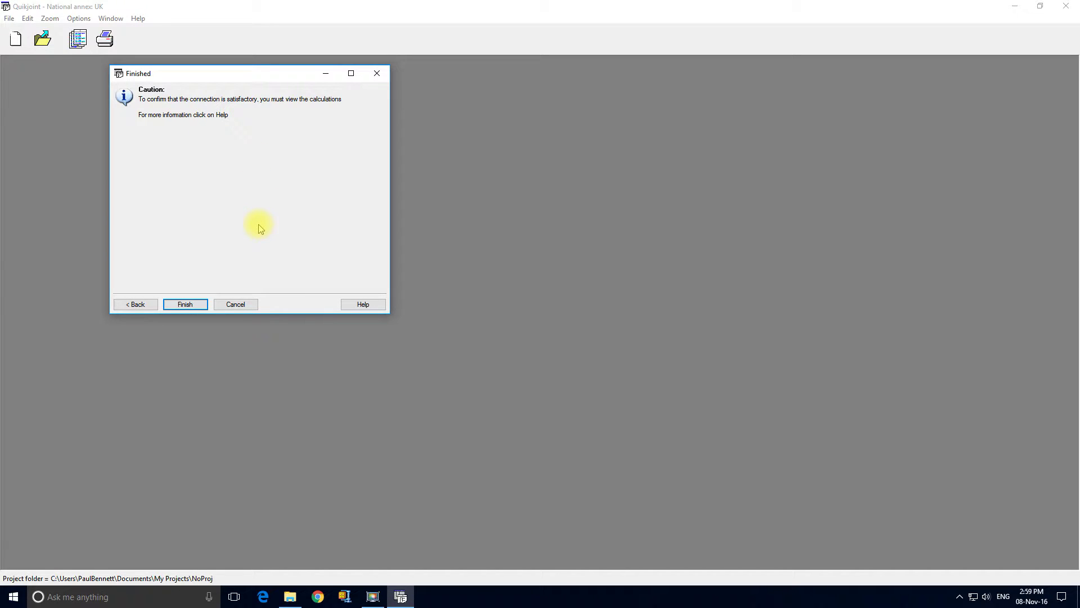
- Finish the wizard and view the flexible end plate calculation results
click(204, 303)
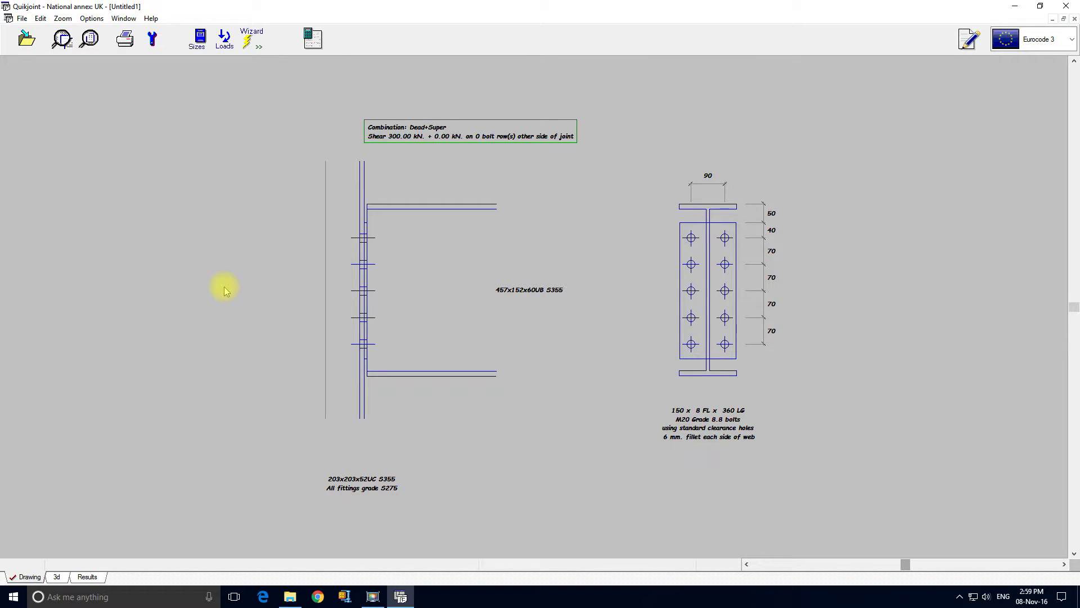
click(311, 39)
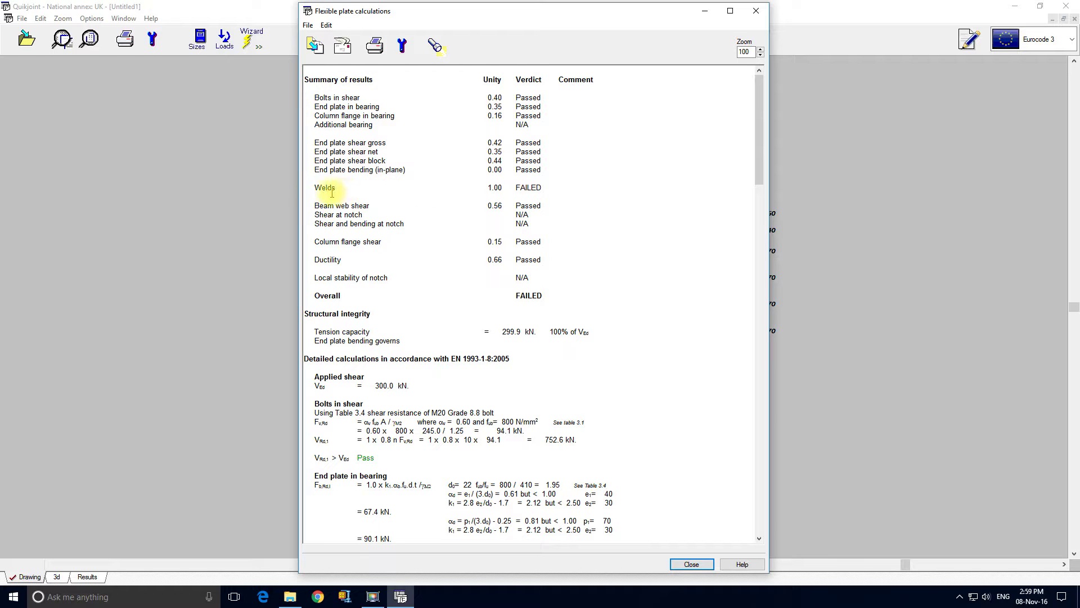
- Highlight the failing Welds row (unity 1.00) in the calculations, then clear the highlight
drag(310, 188, 569, 187)
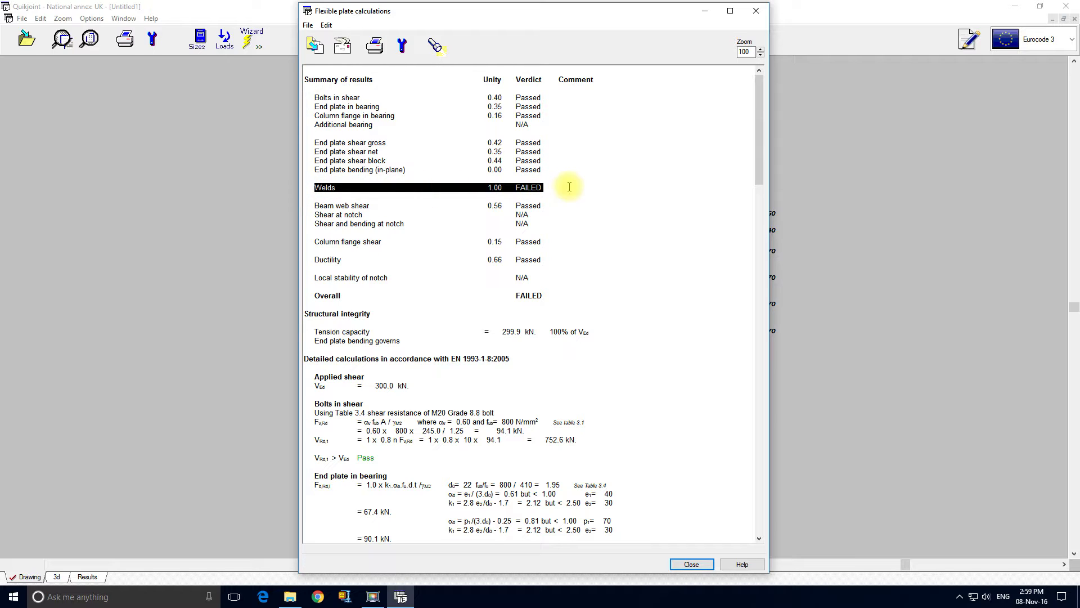
click(601, 133)
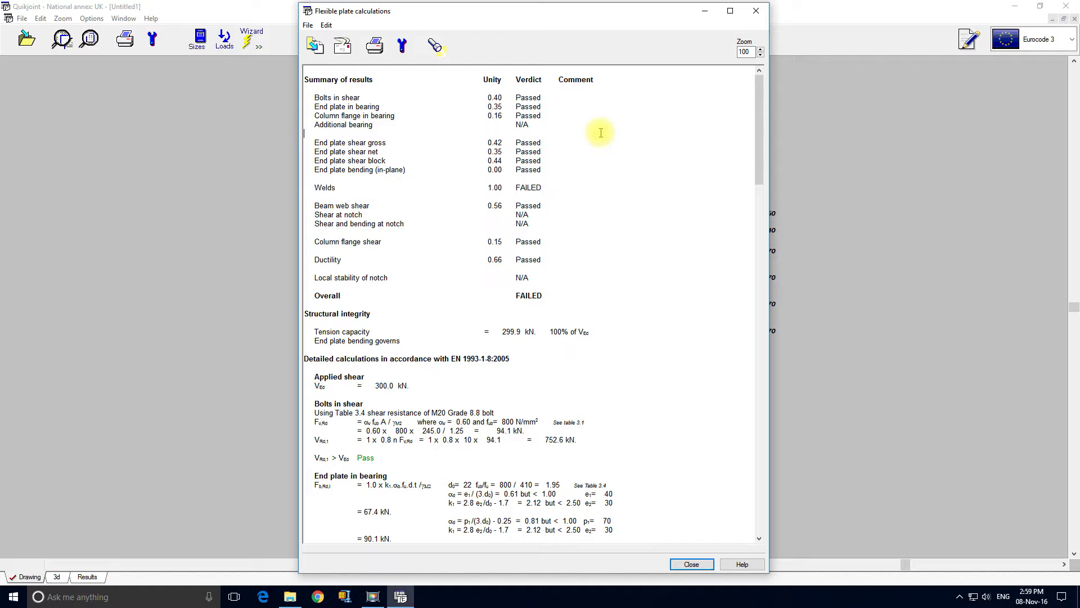
click(692, 563)
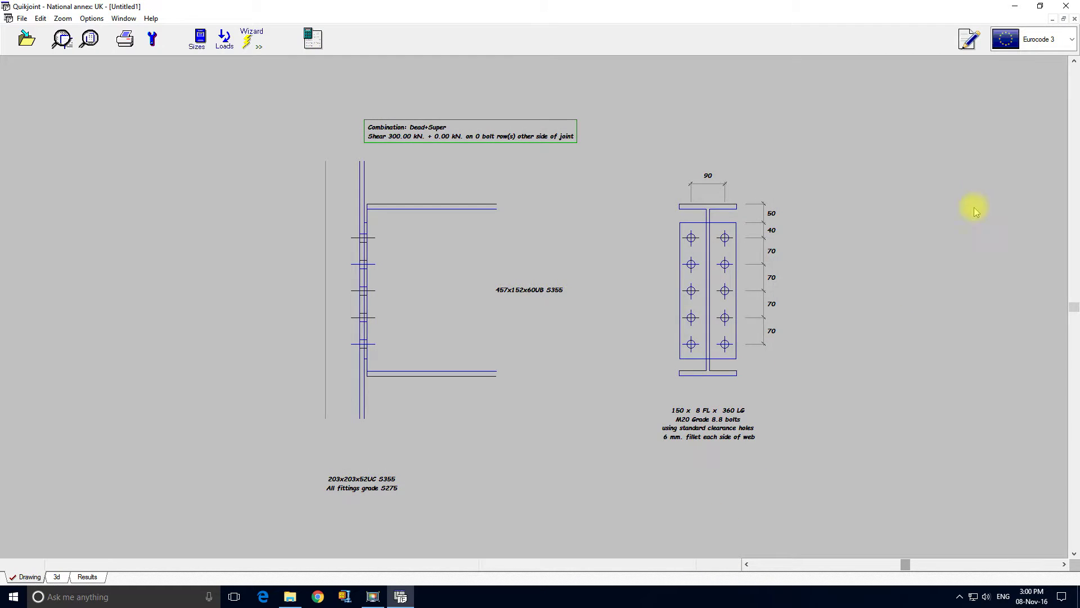
click(1023, 40)
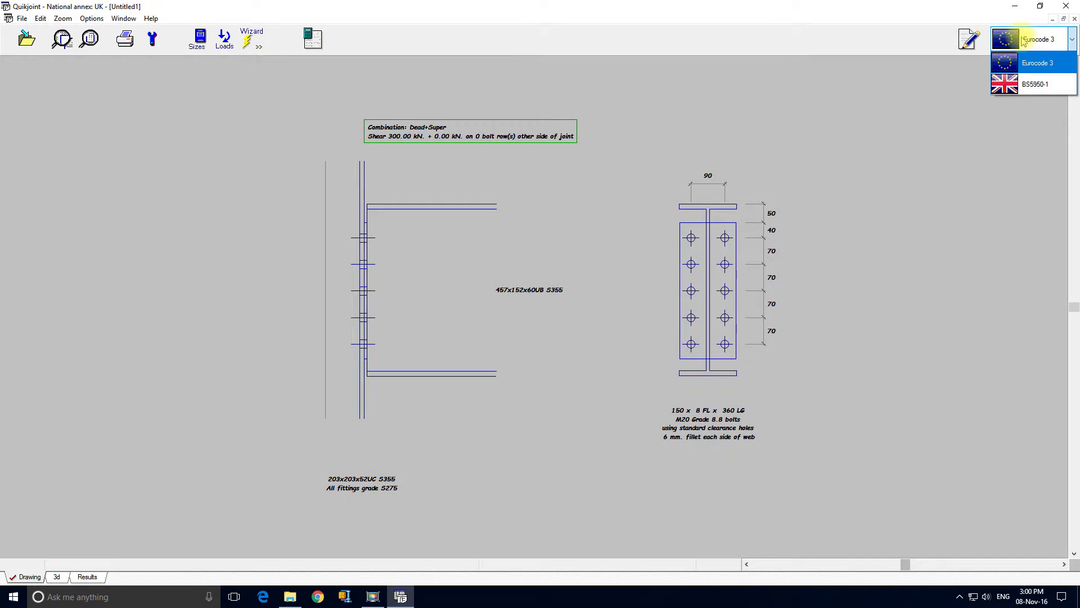
click(1021, 89)
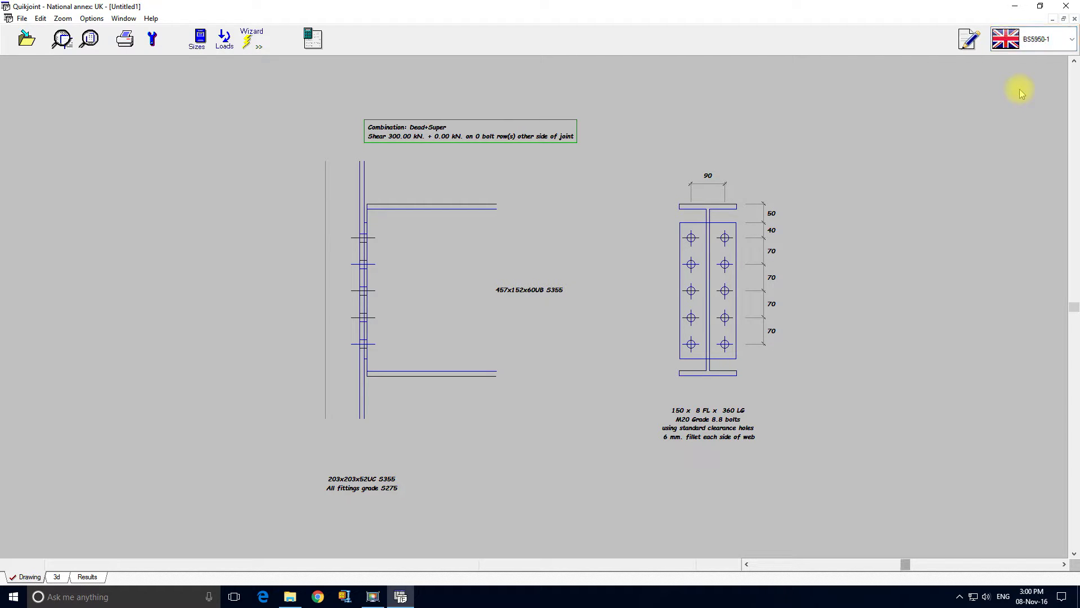
click(313, 39)
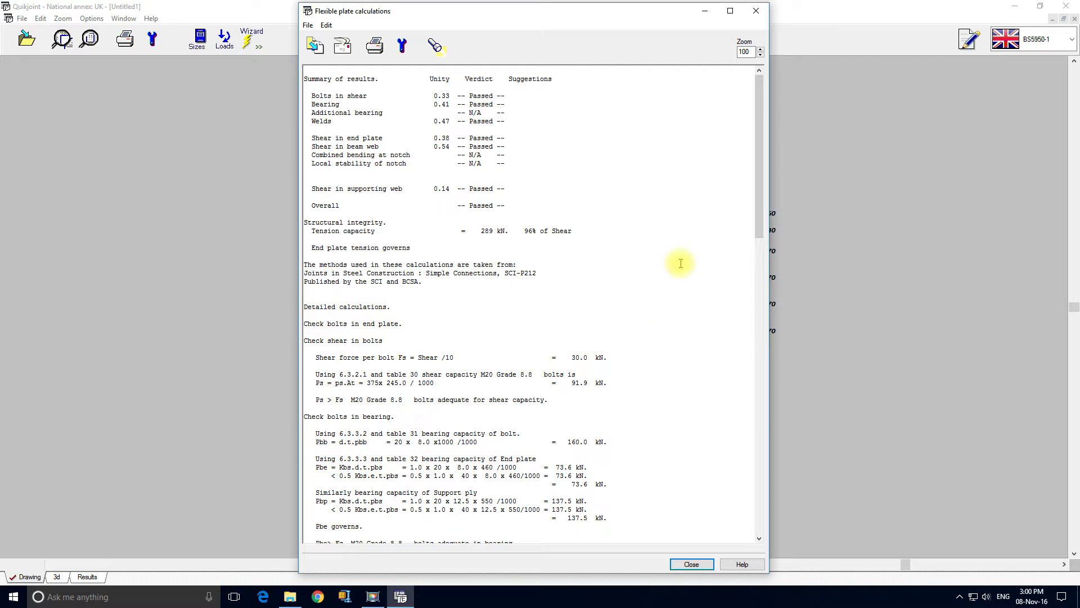
mouse_move(762, 119)
mouse_down()
mouse_move(757, 163)
mouse_move(757, 113)
mouse_up()
click(756, 11)
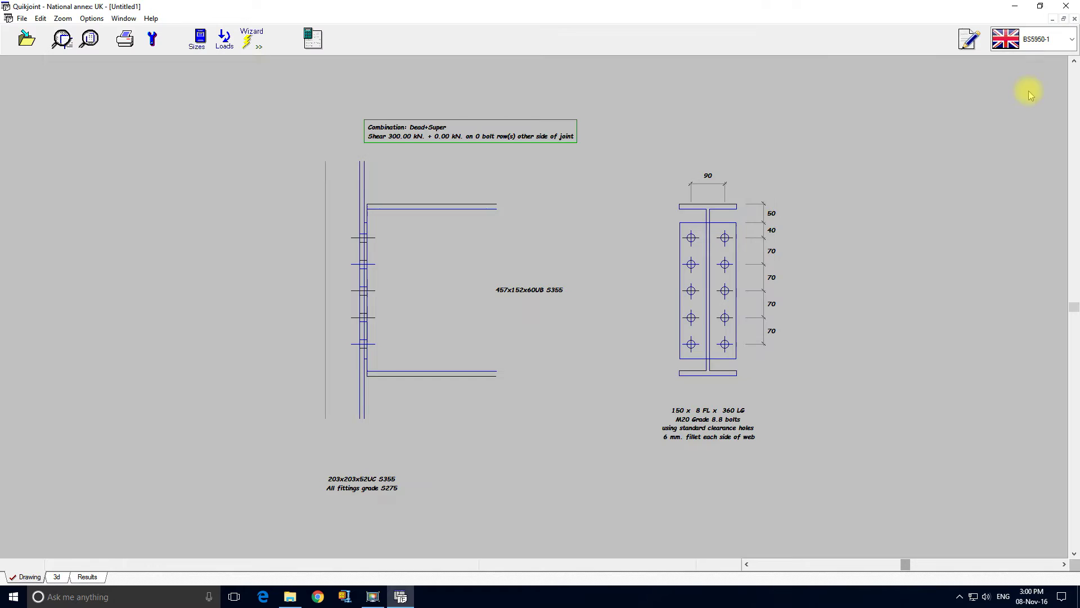
click(1030, 39)
click(1029, 60)
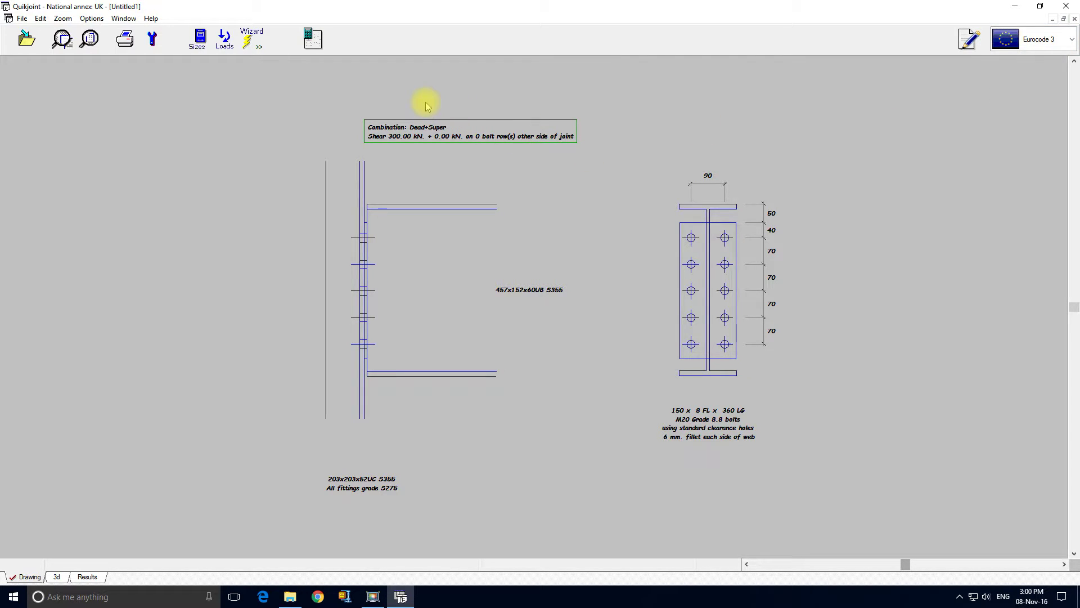
- Review the Eurocode 3 calculations, then change the web fillet welds from 6 mm to 8 mm
click(312, 38)
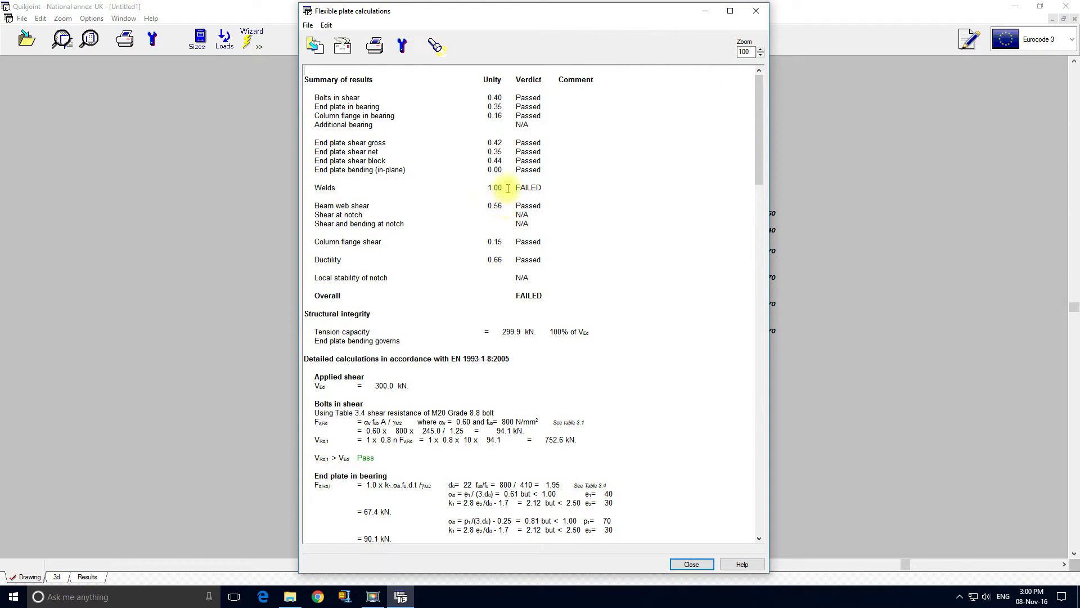
click(756, 11)
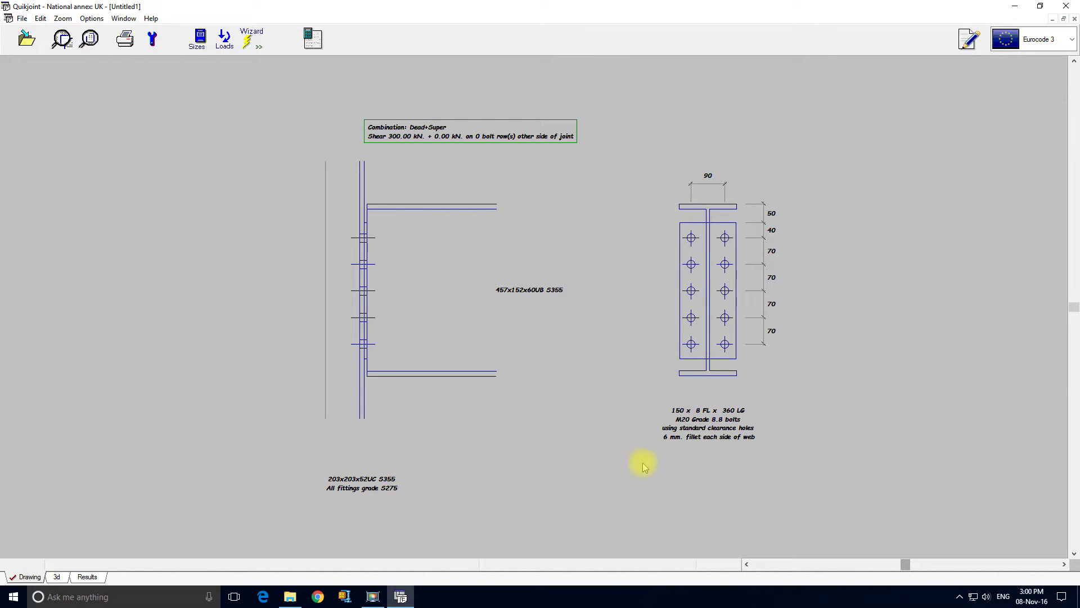
double_click(726, 437)
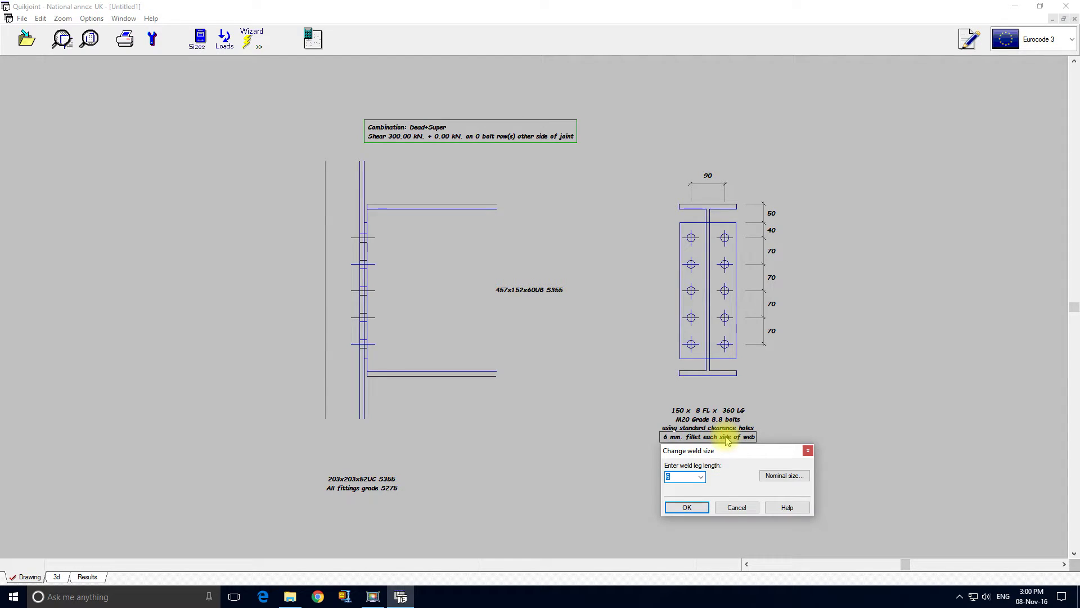
click(700, 477)
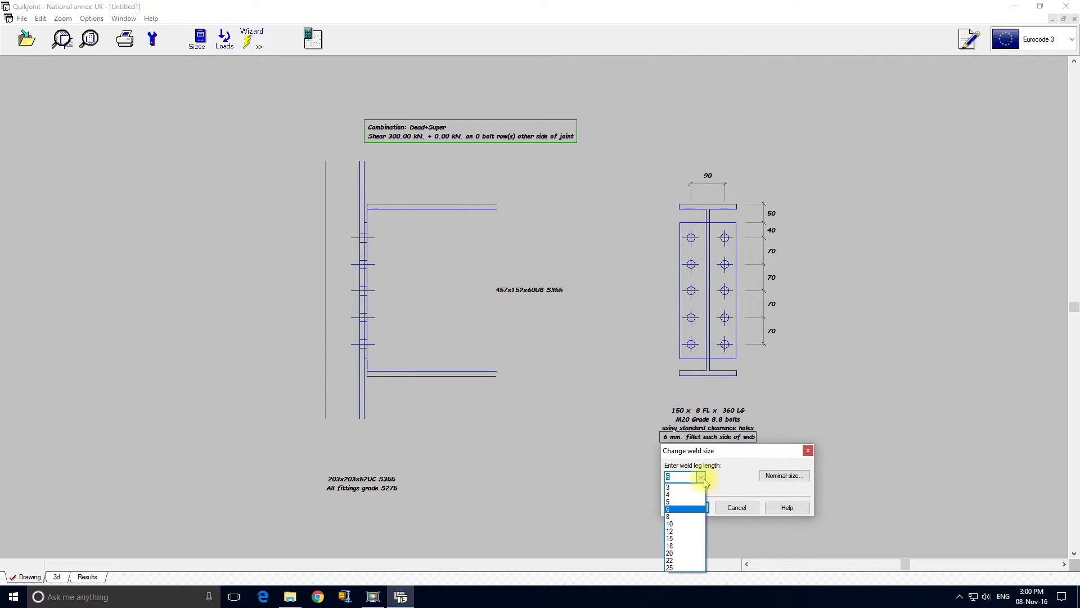
click(703, 521)
click(697, 508)
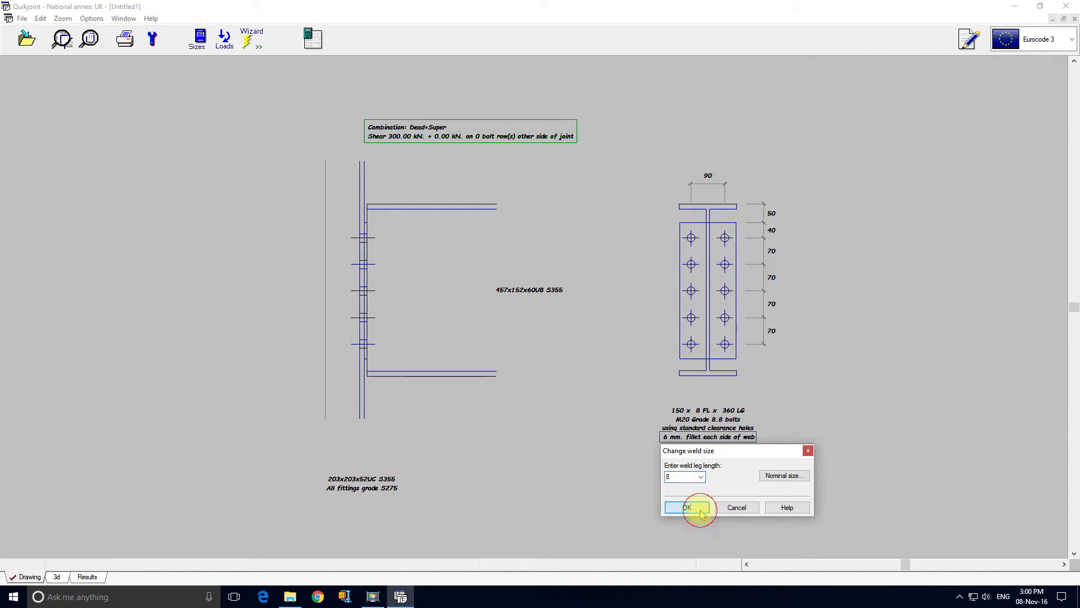
click(312, 38)
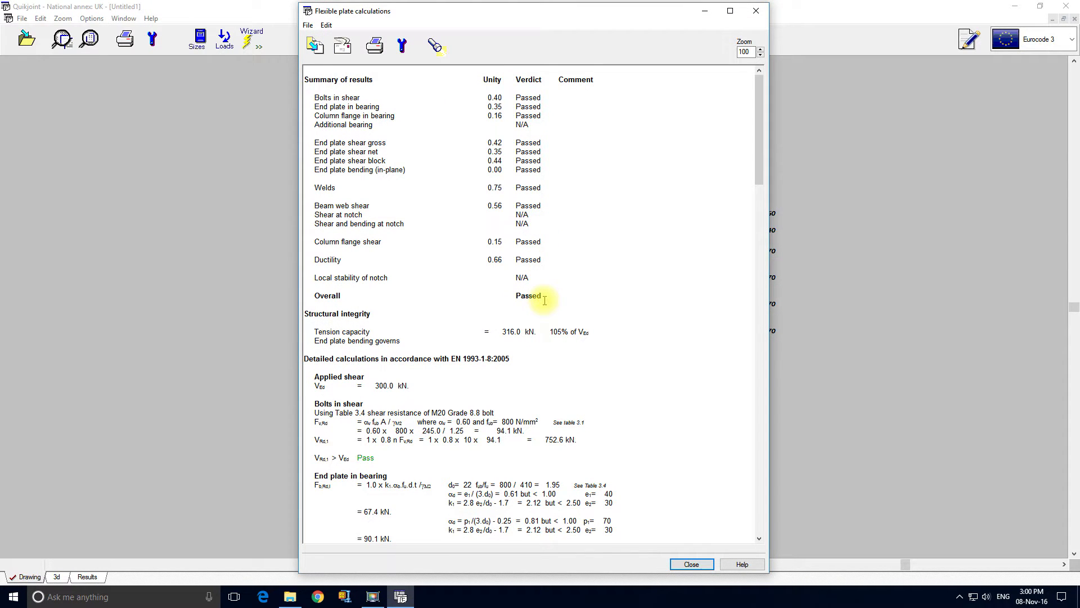
click(755, 11)
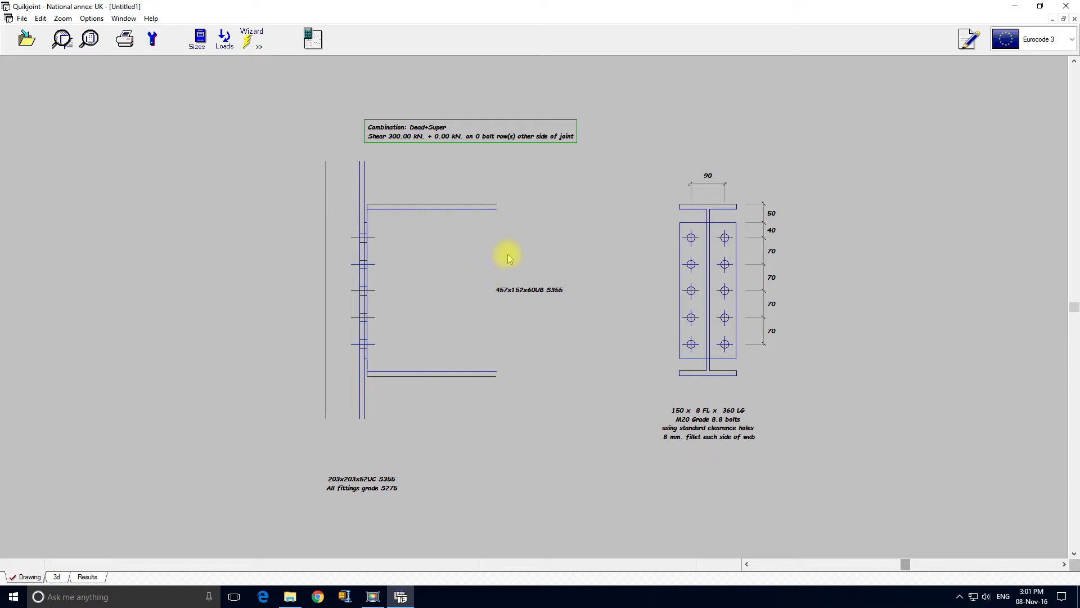
- Inspect the beam's section size settings and close them without changes
mouse_move(522, 295)
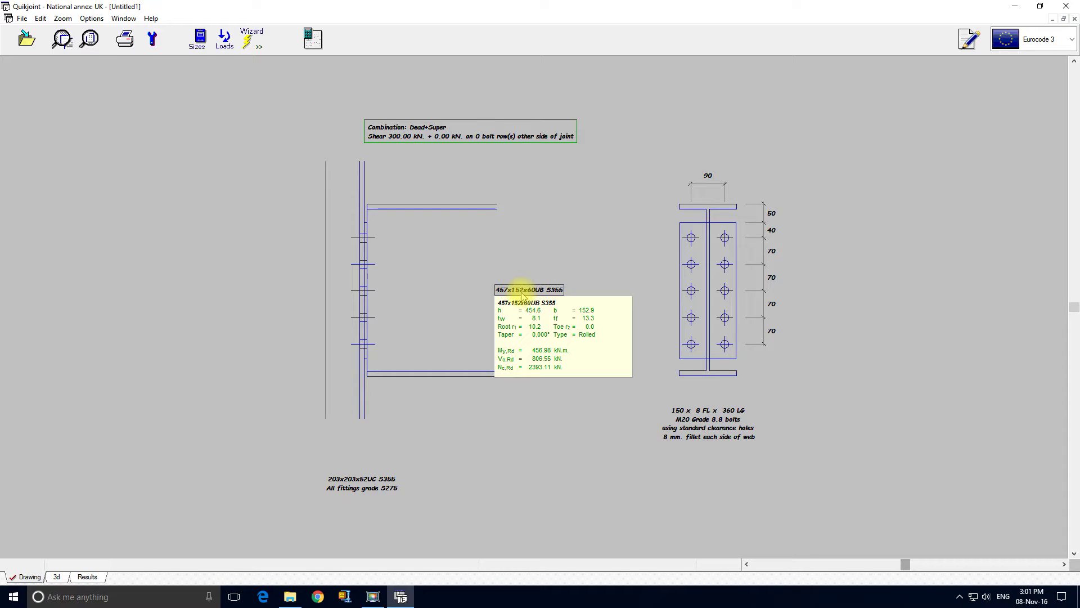
double_click(522, 291)
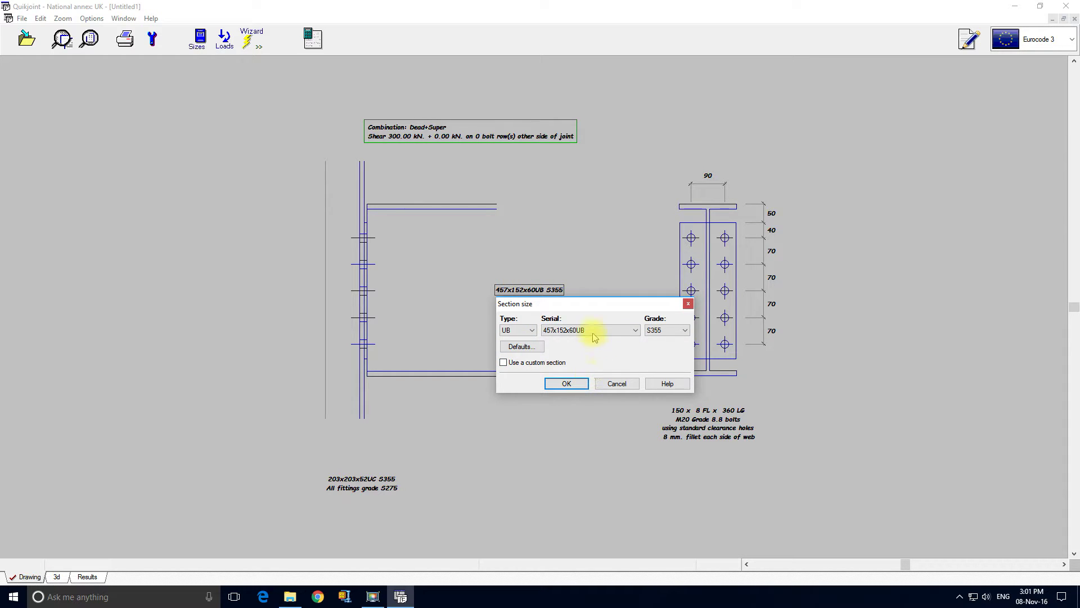
click(616, 383)
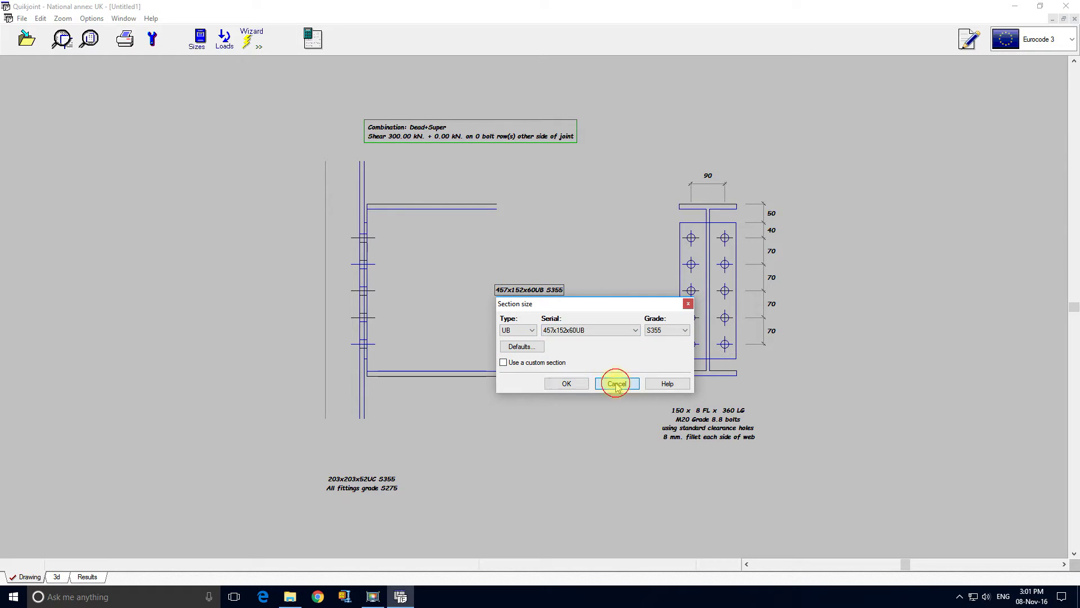
double_click(394, 498)
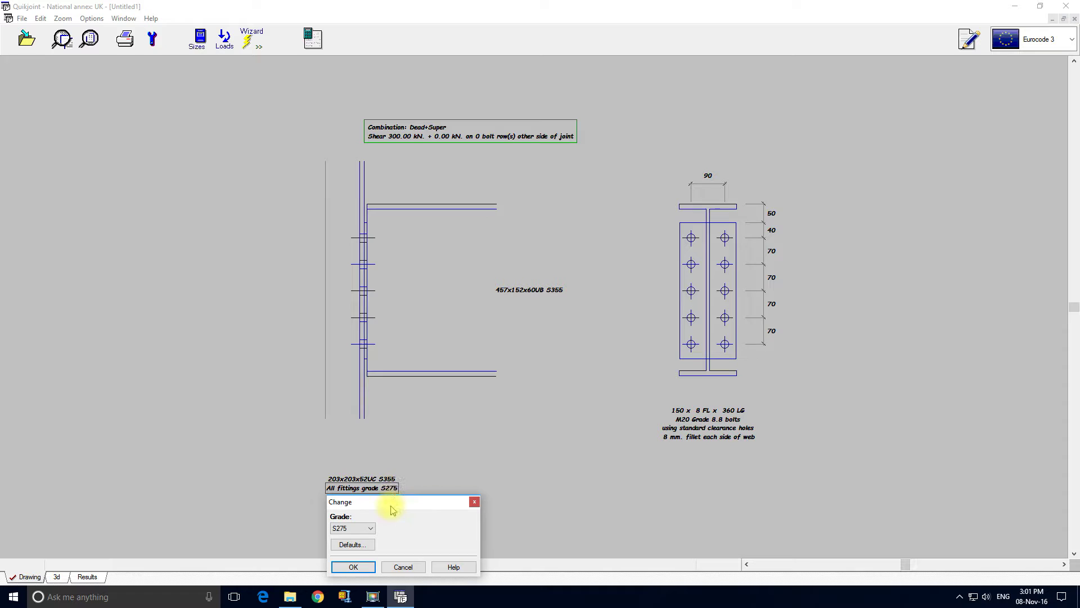
click(406, 567)
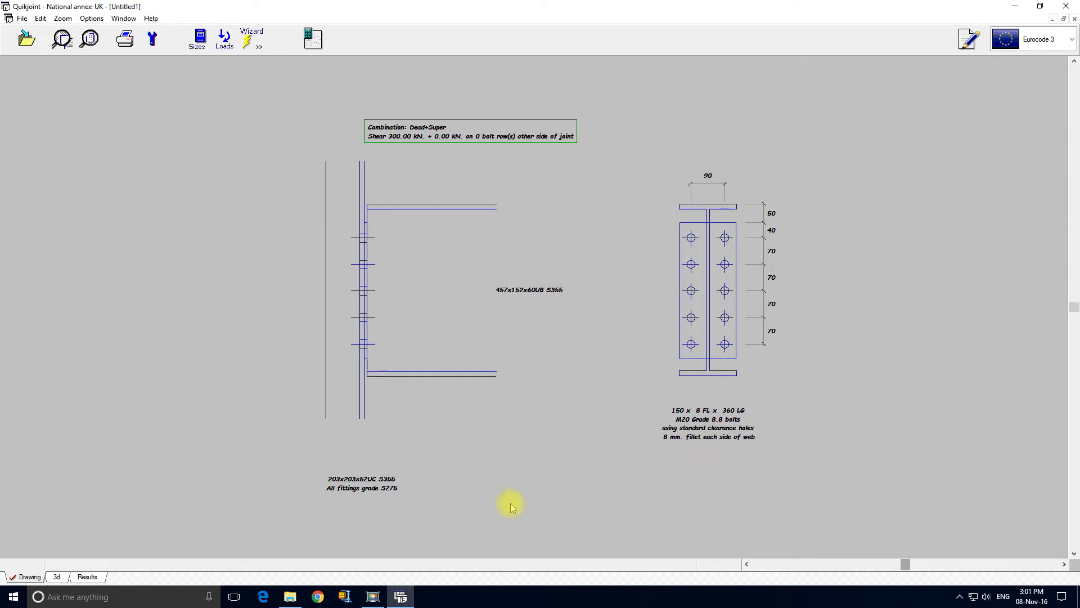
double_click(730, 413)
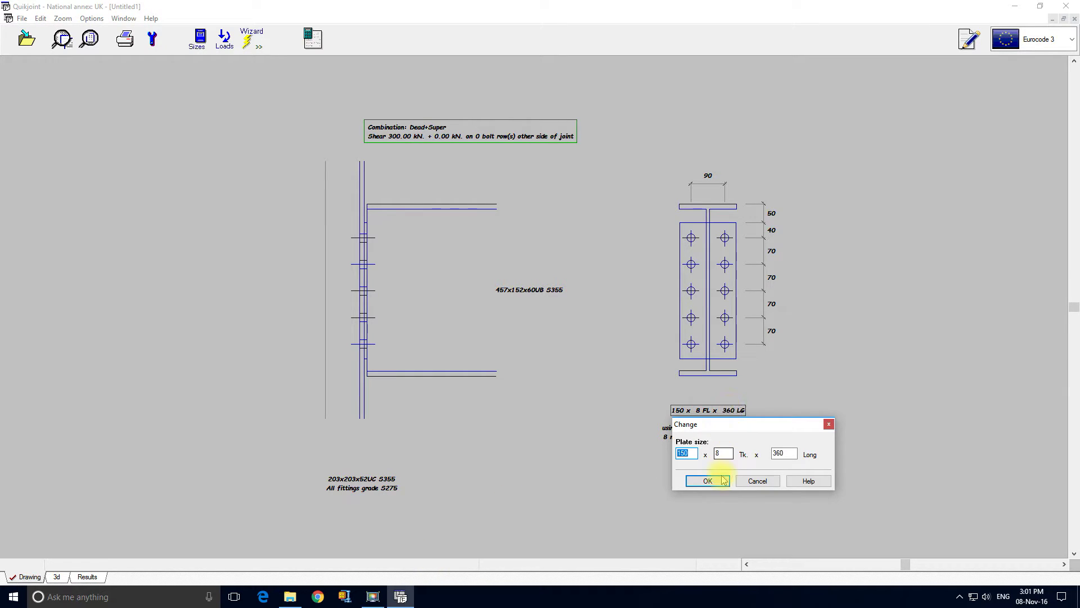
click(738, 484)
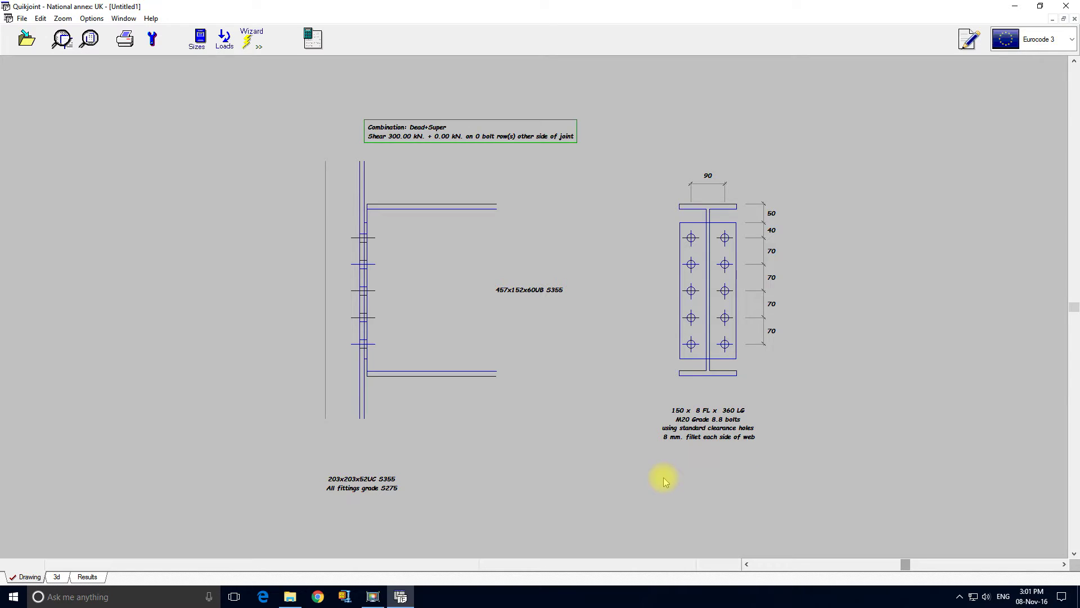
double_click(718, 429)
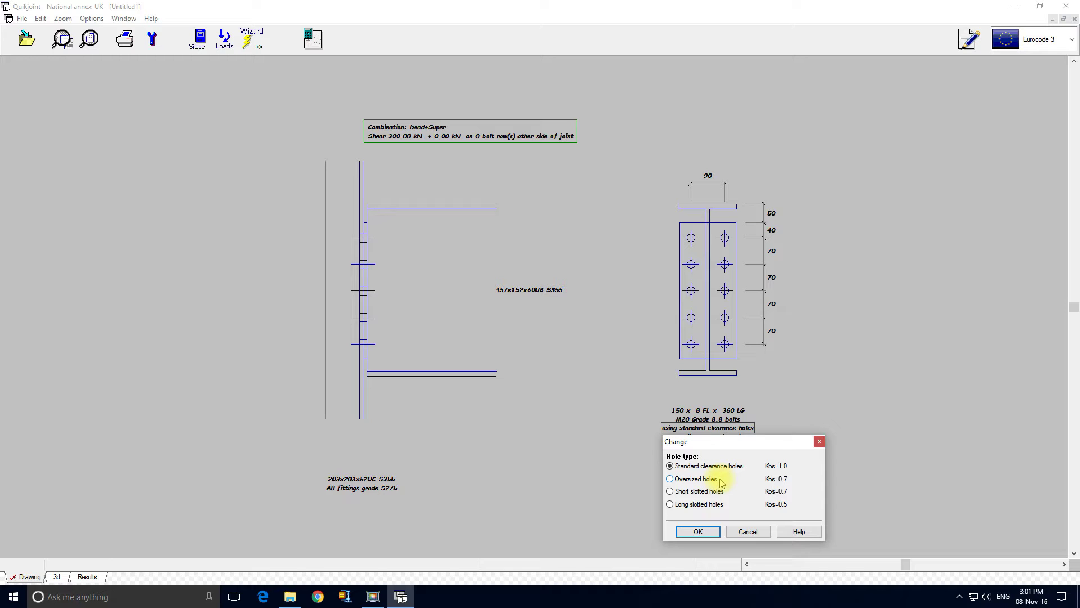
click(754, 531)
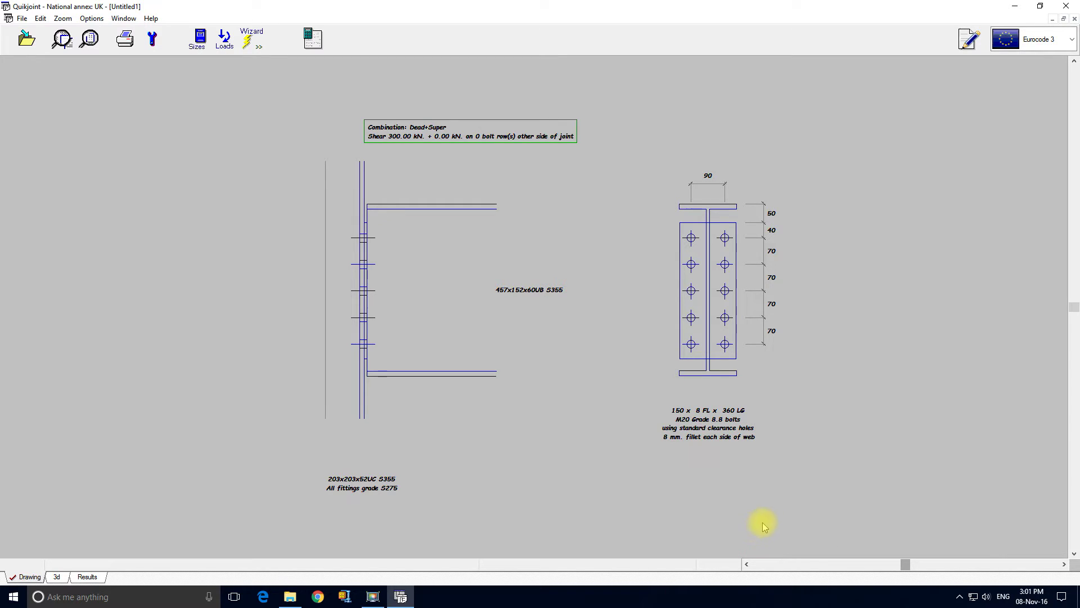
double_click(708, 175)
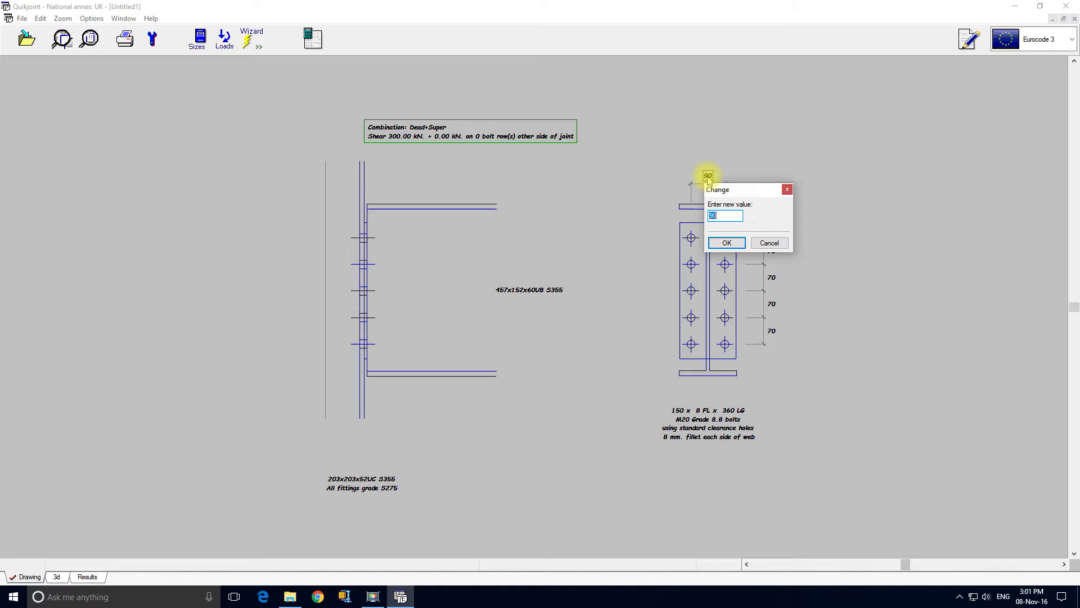
click(768, 242)
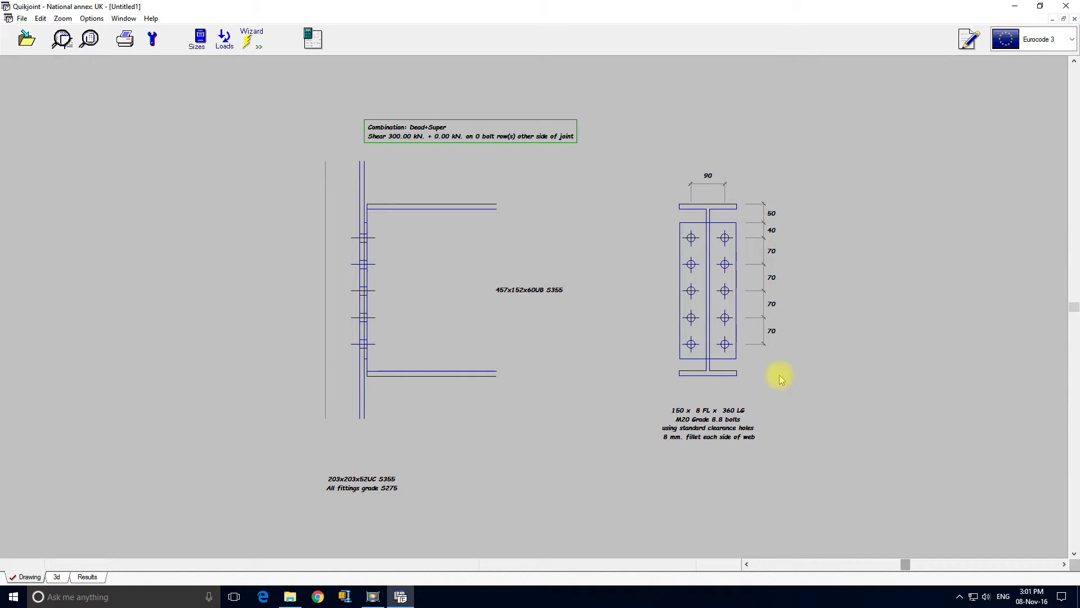
right_click(772, 253)
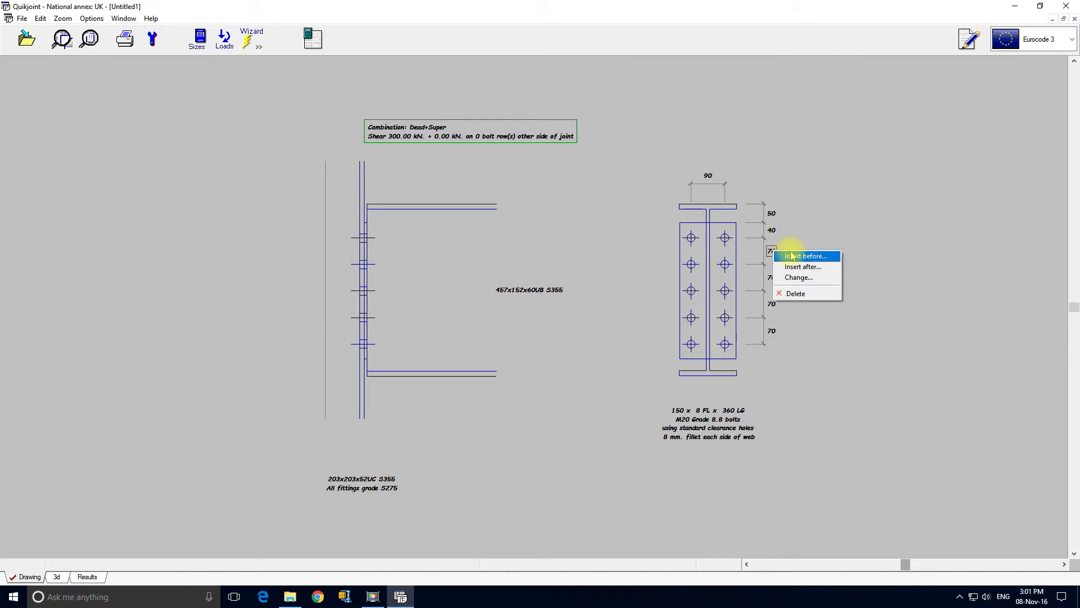
click(808, 296)
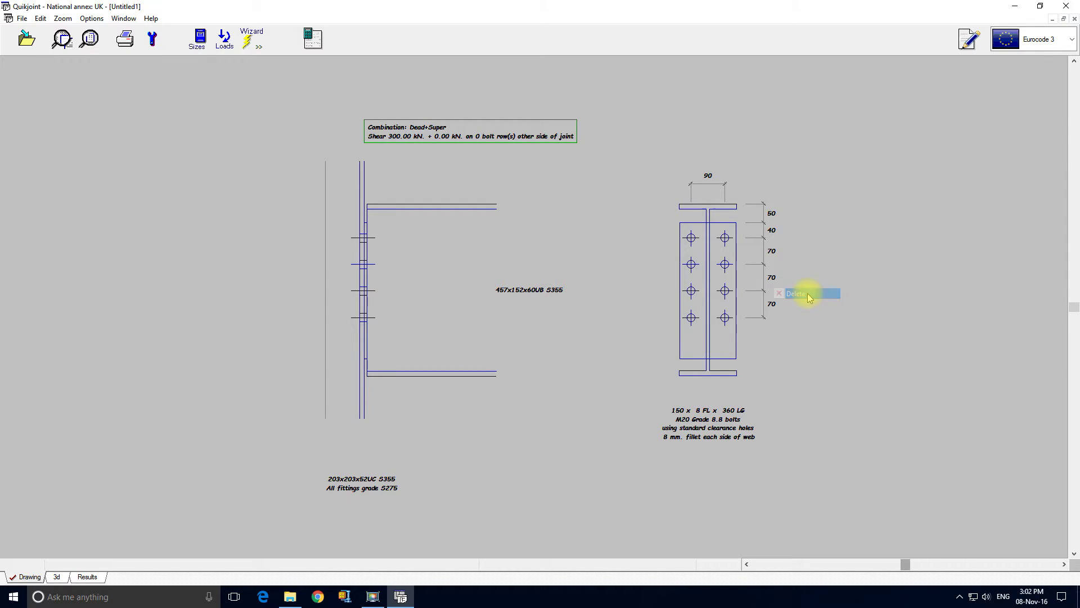
right_click(771, 304)
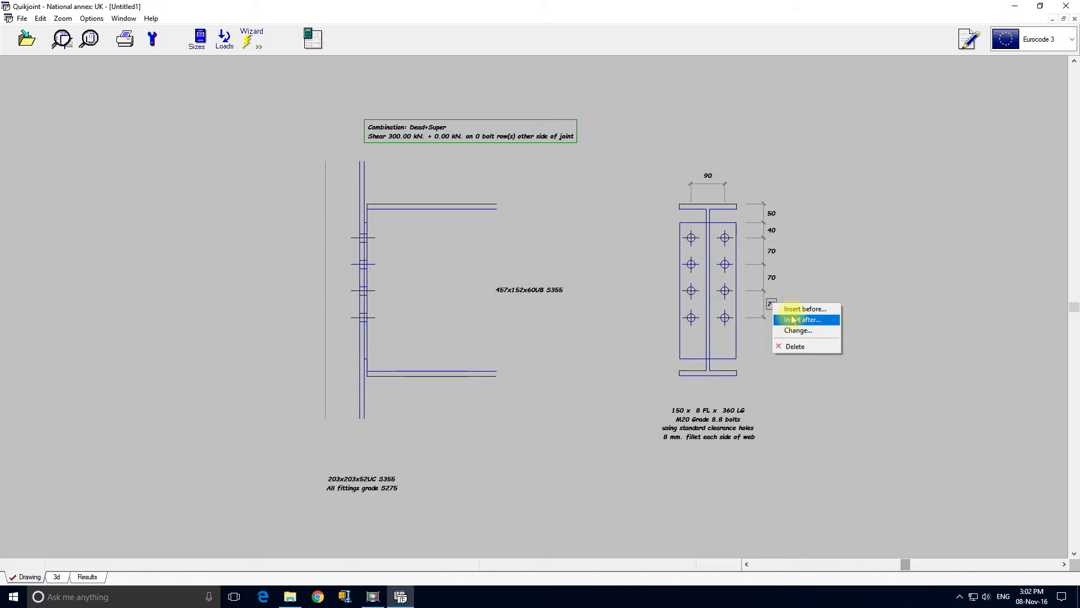
click(793, 319)
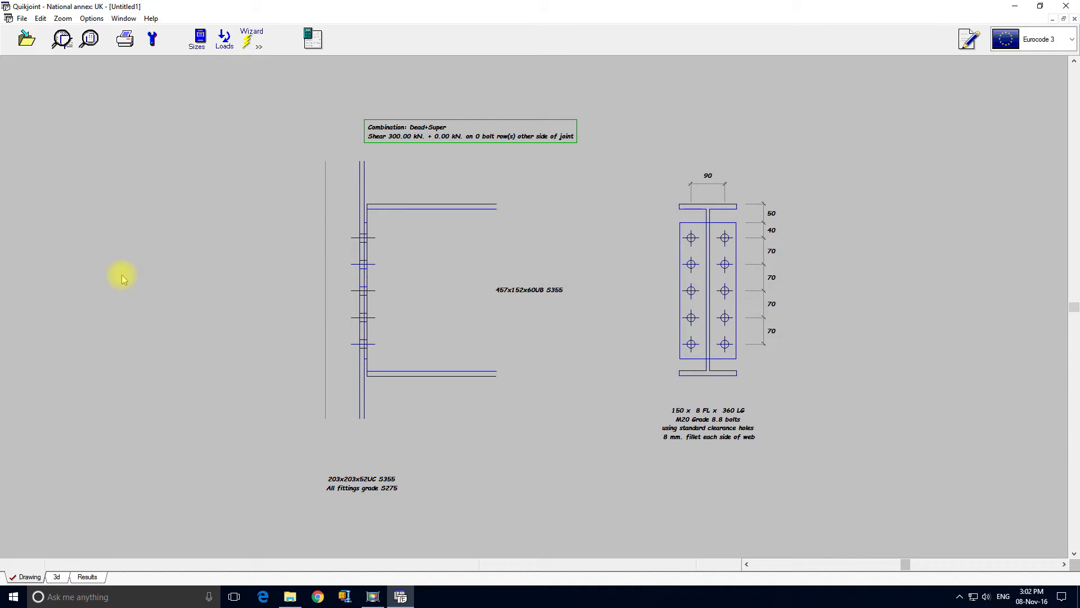
- Rotate the end plate joint in the 3-D view, then bring up the Results header details
click(58, 576)
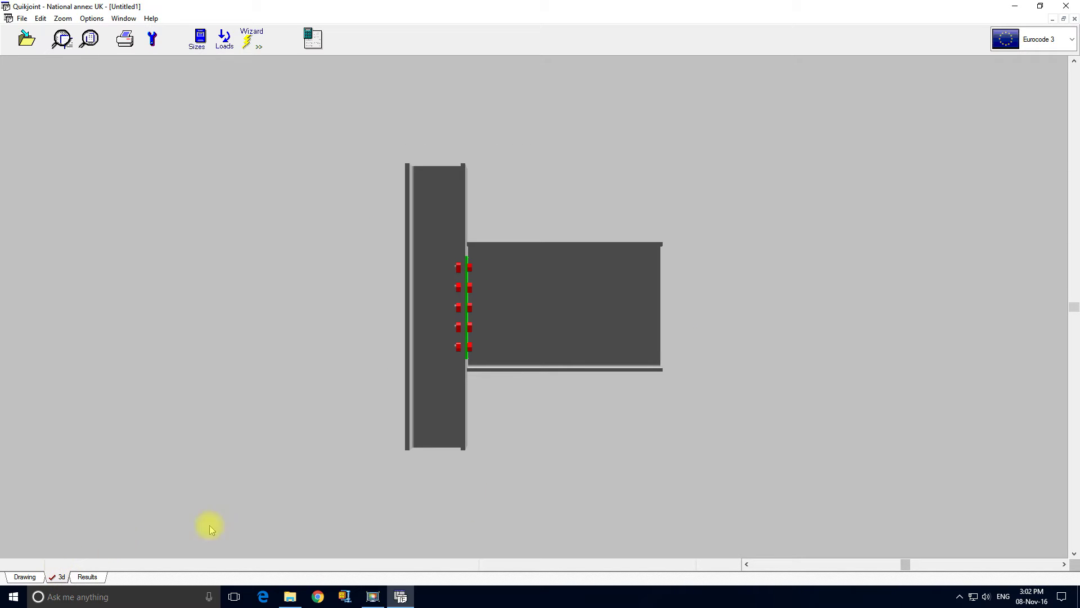
mouse_move(904, 563)
mouse_down()
mouse_move(969, 563)
mouse_move(883, 563)
mouse_up()
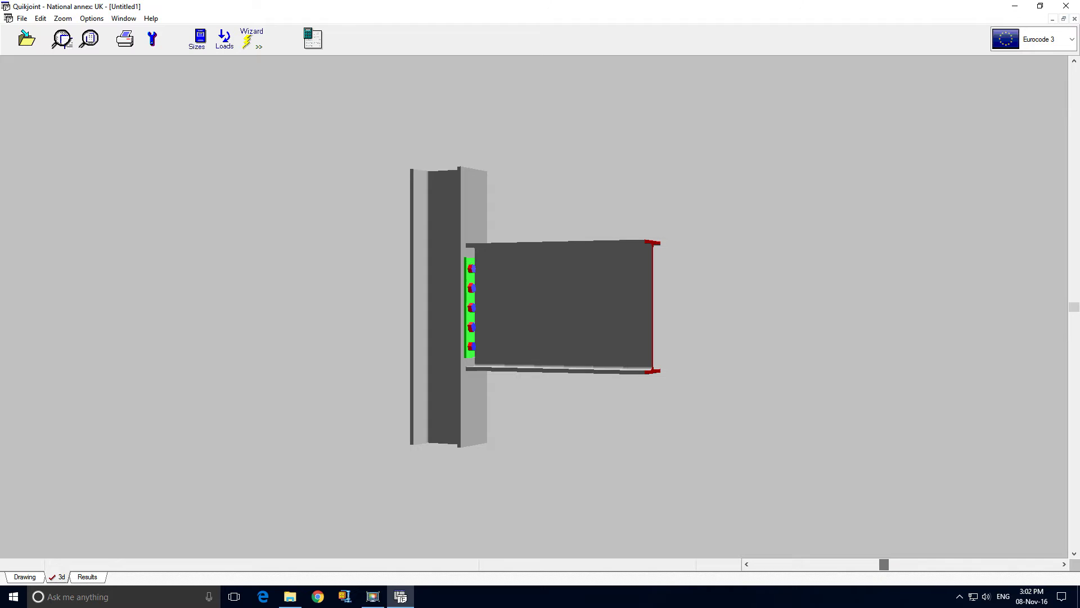
mouse_move(1073, 306)
mouse_down()
mouse_move(1074, 347)
mouse_move(1075, 297)
mouse_up()
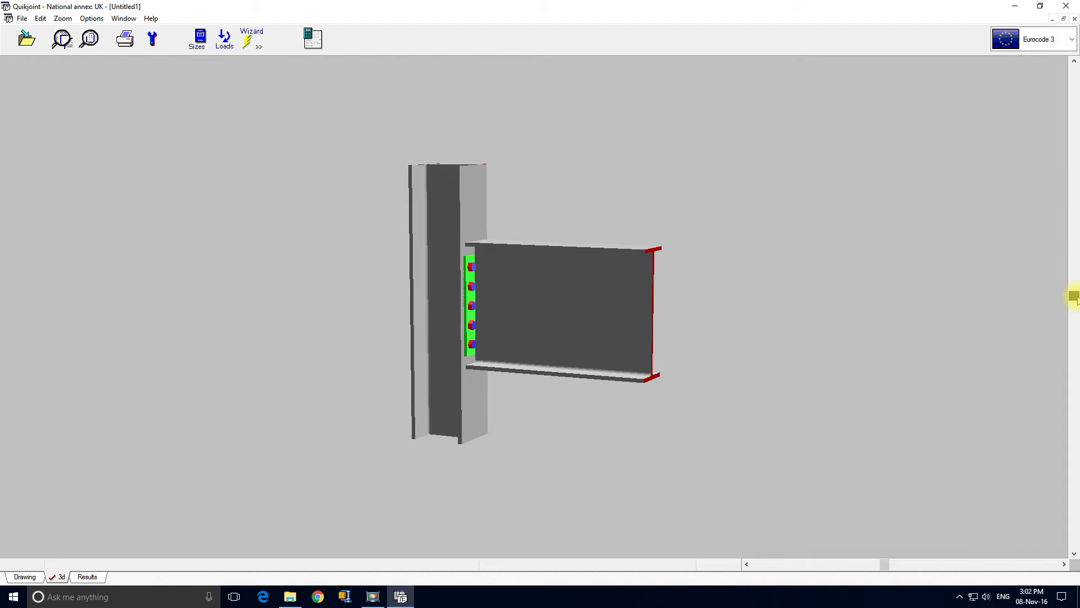
click(90, 577)
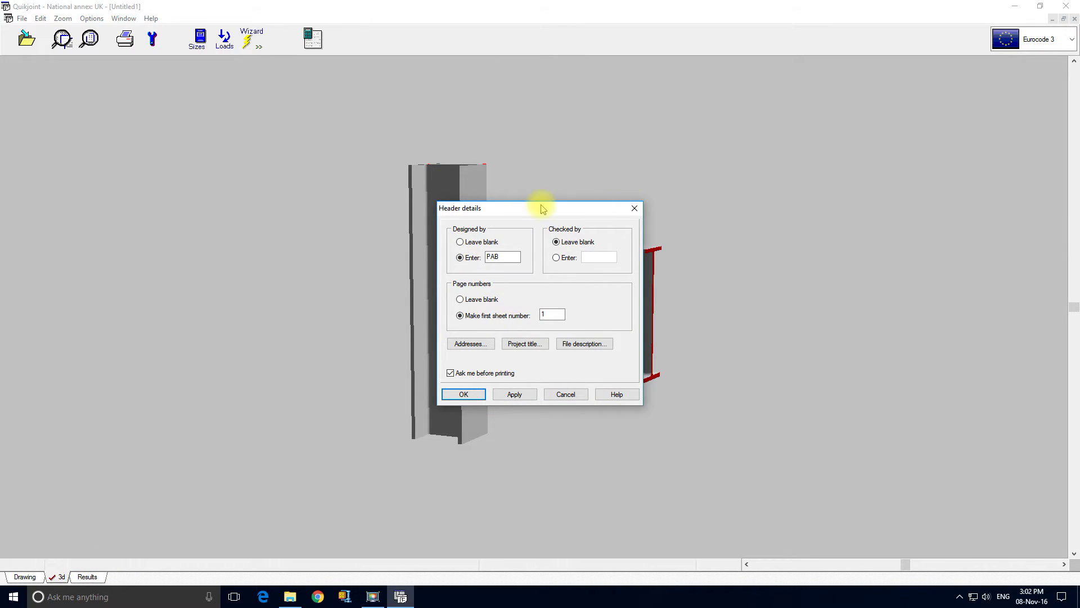
- Confirm the Designed by header entry to display results sheet 1 with the title block
click(504, 259)
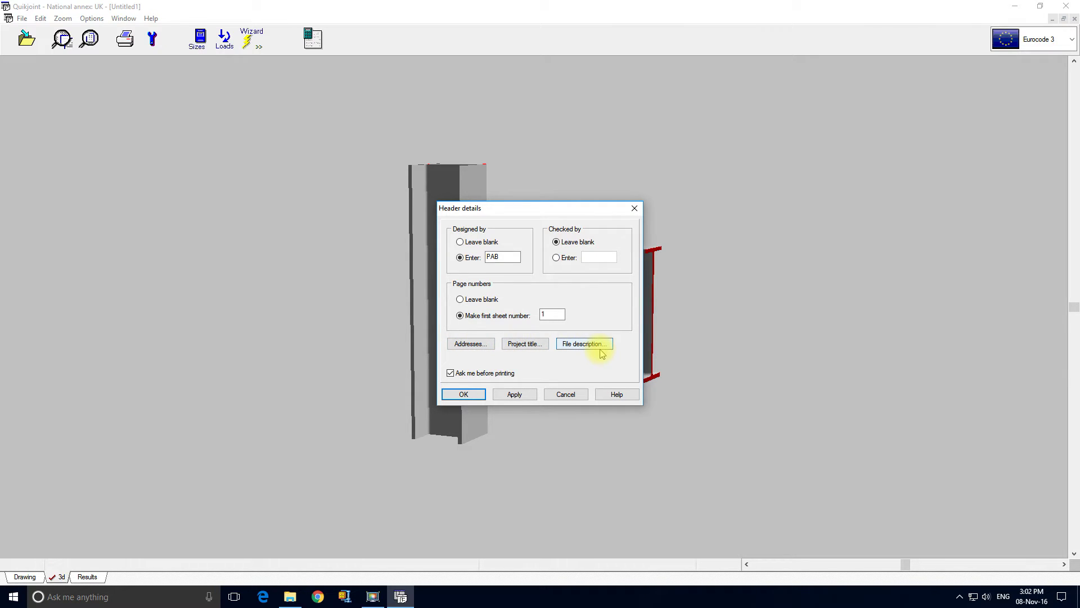
click(464, 396)
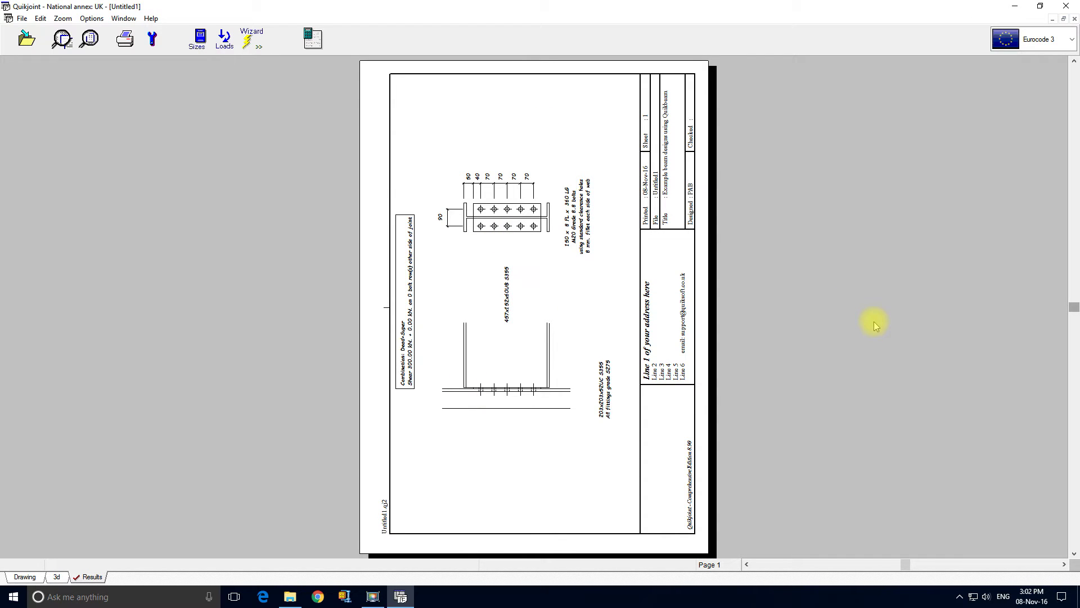
key(Page_Down)
key(Page_Down)
key(Page_Up)
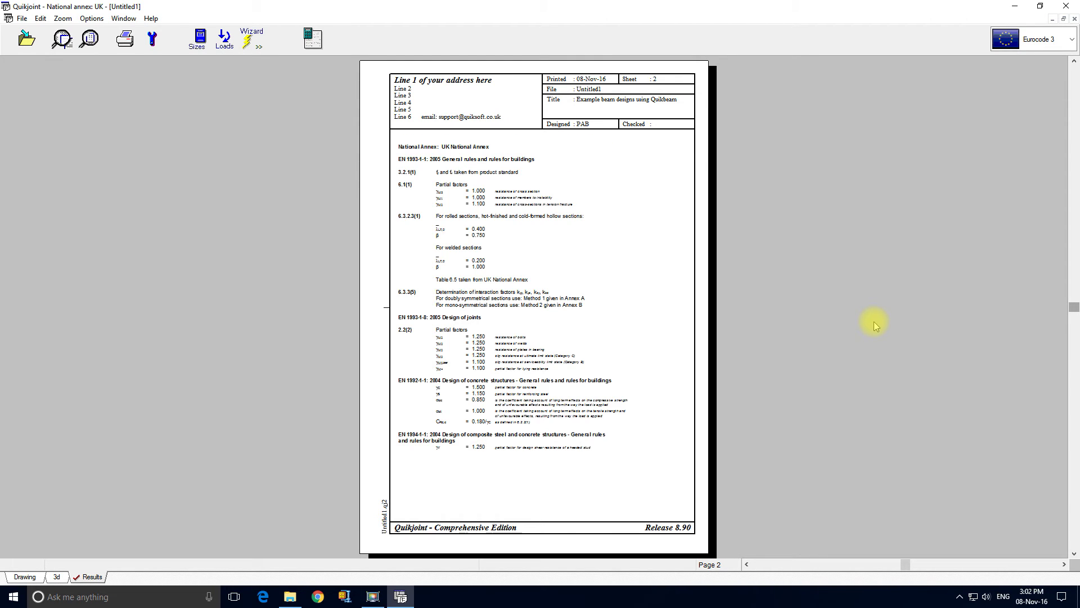
key(Page_Down)
key(Page_Down)
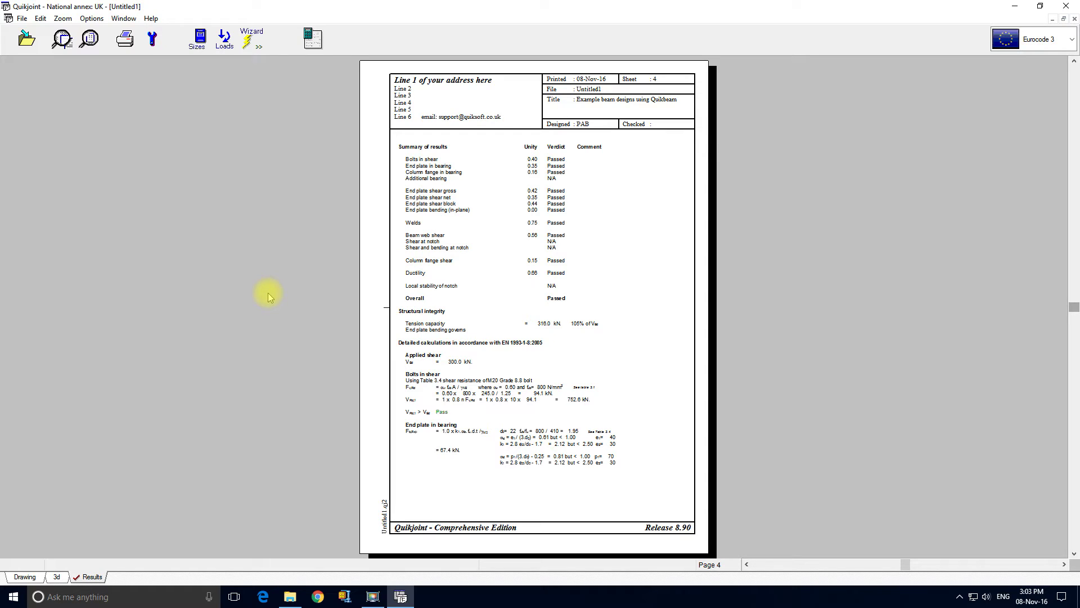
key(Page_Down)
key(Page_Down)
key(Page_Down)
key(Page_Down)
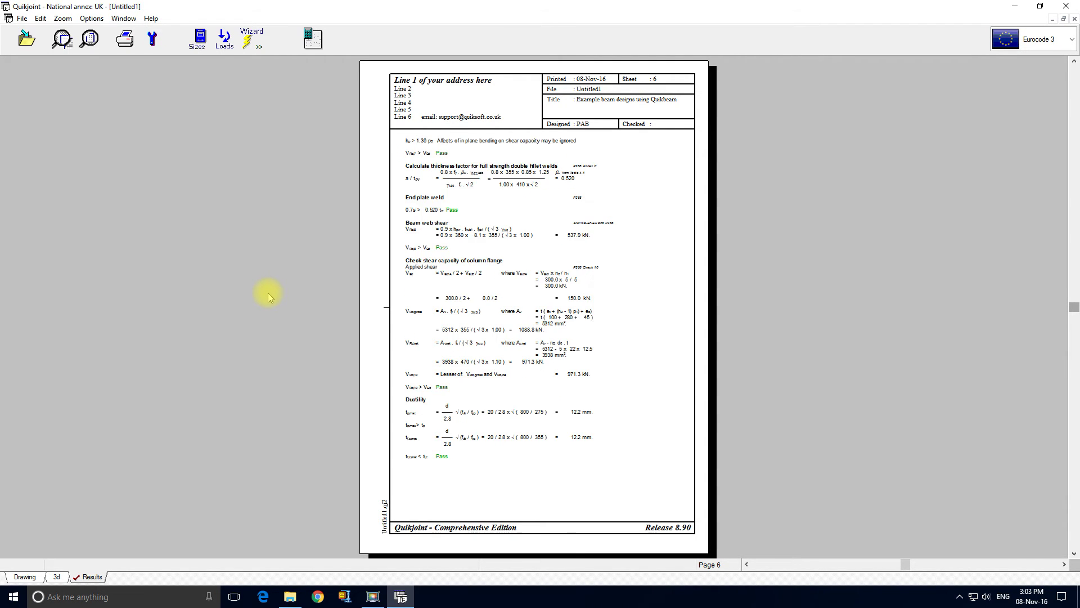
key(Page_Up)
key(Page_Up)
key(Page_Up)
key(Page_Up)
key(Page_Up)
key(Page_Up)
key(Page_Up)
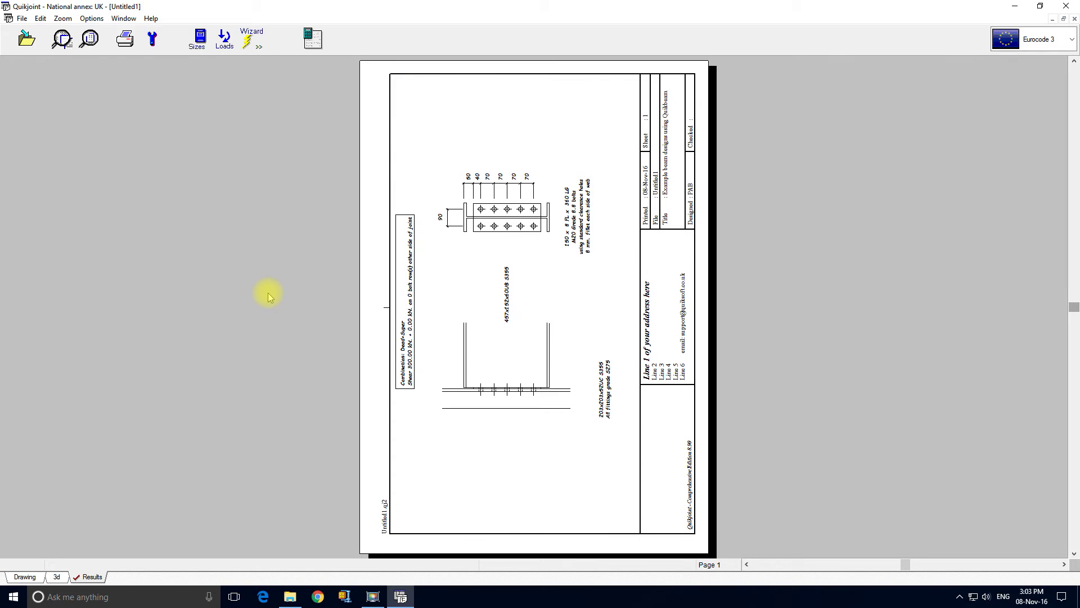
- Scroll the flexible plate calculations to the end and back, then close them
click(25, 577)
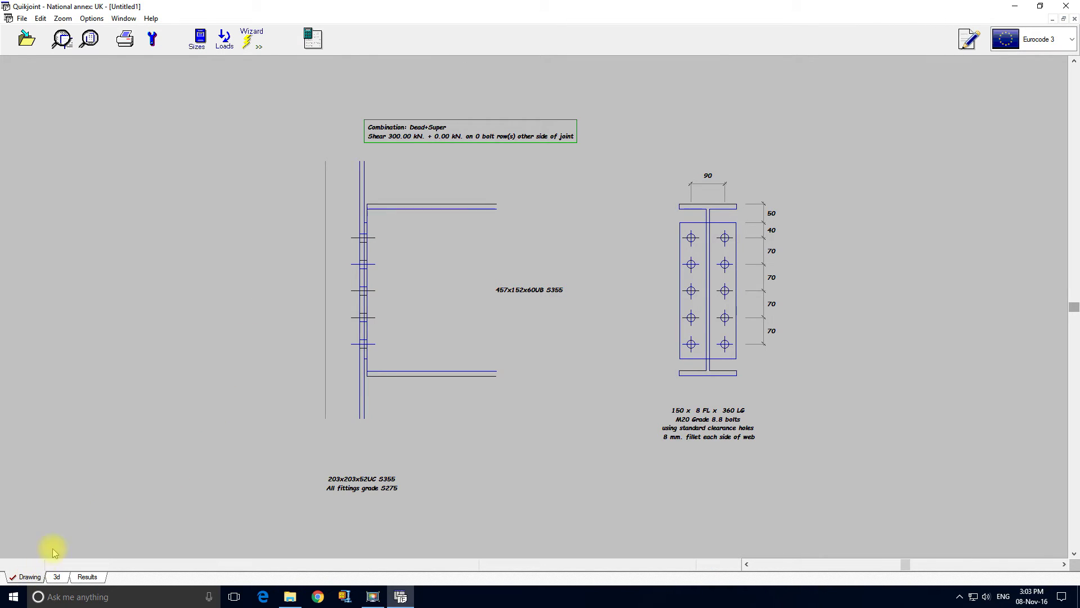
click(313, 38)
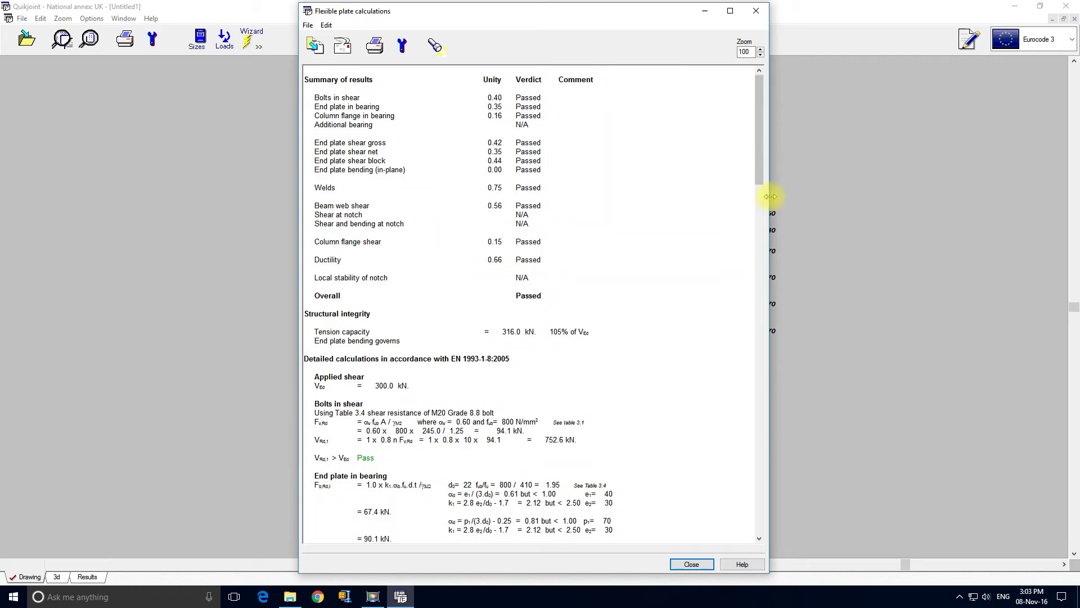
drag(756, 128, 758, 465)
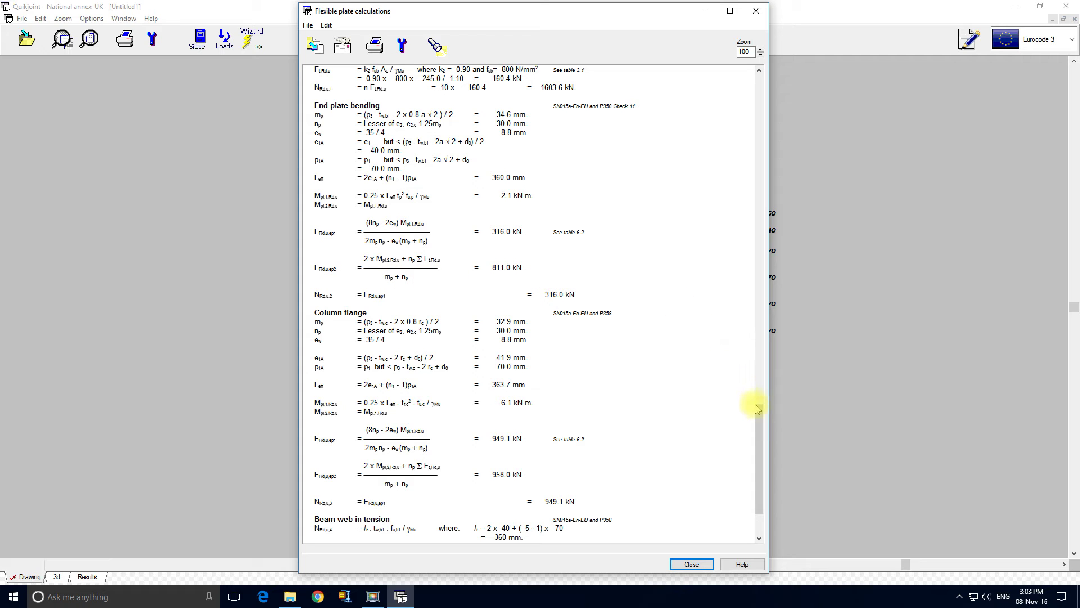
drag(755, 408, 759, 442)
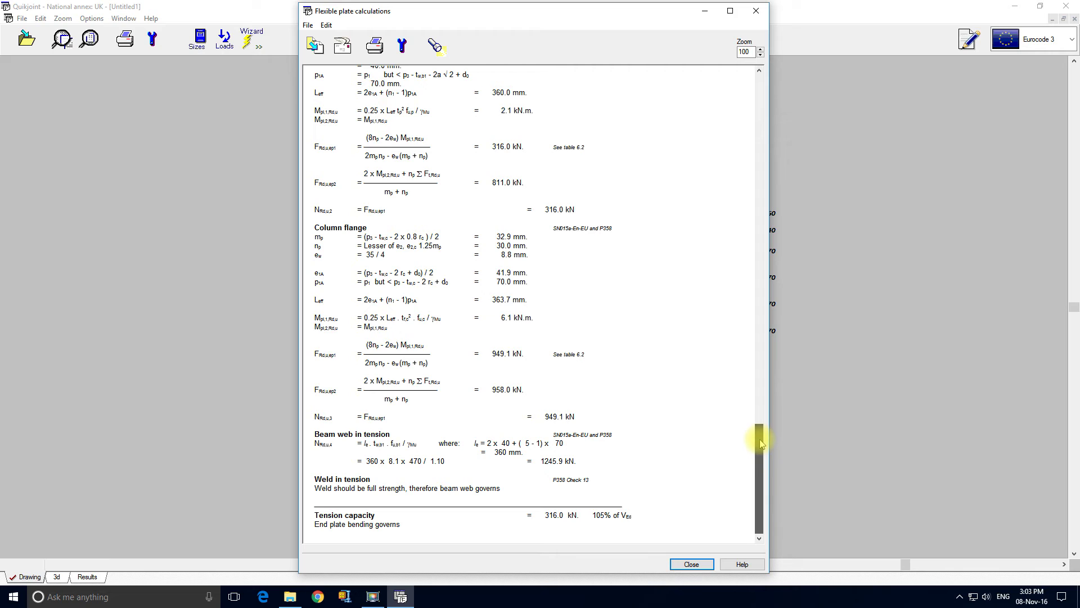
drag(759, 442, 759, 440)
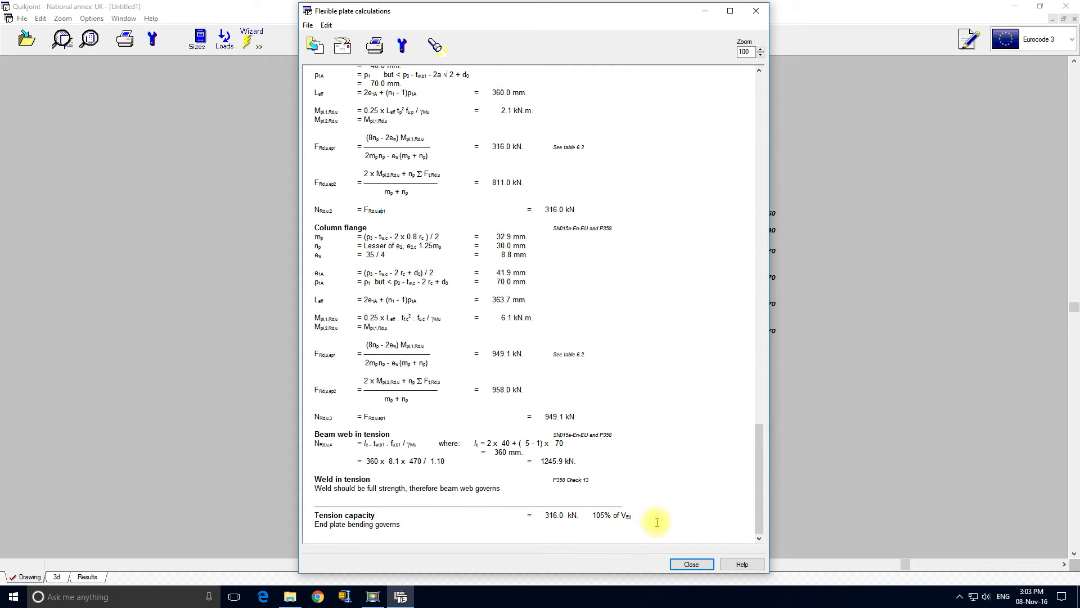
drag(758, 493, 801, 52)
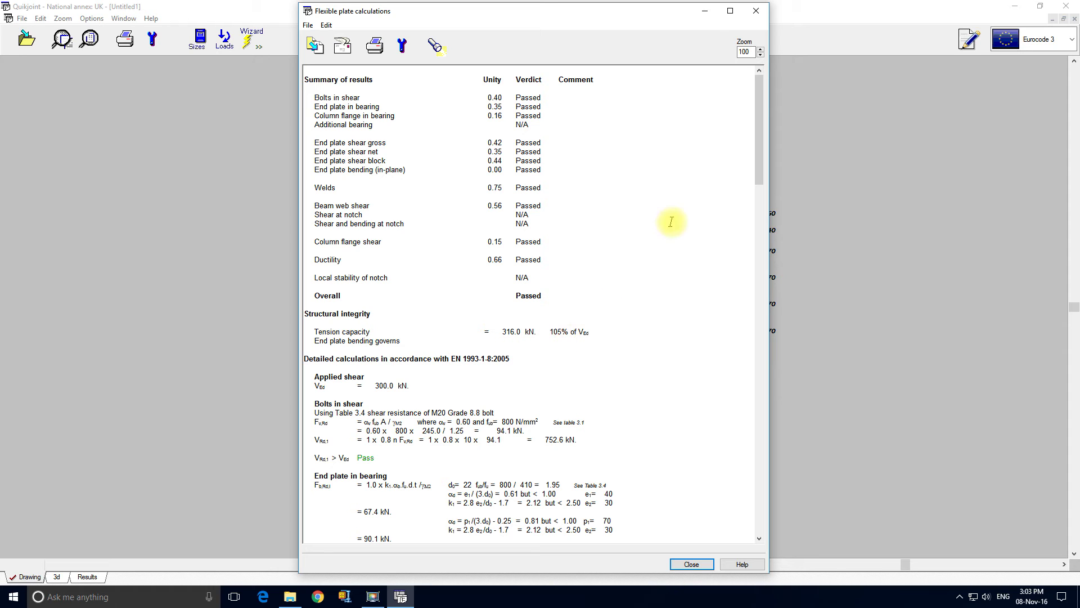
click(761, 14)
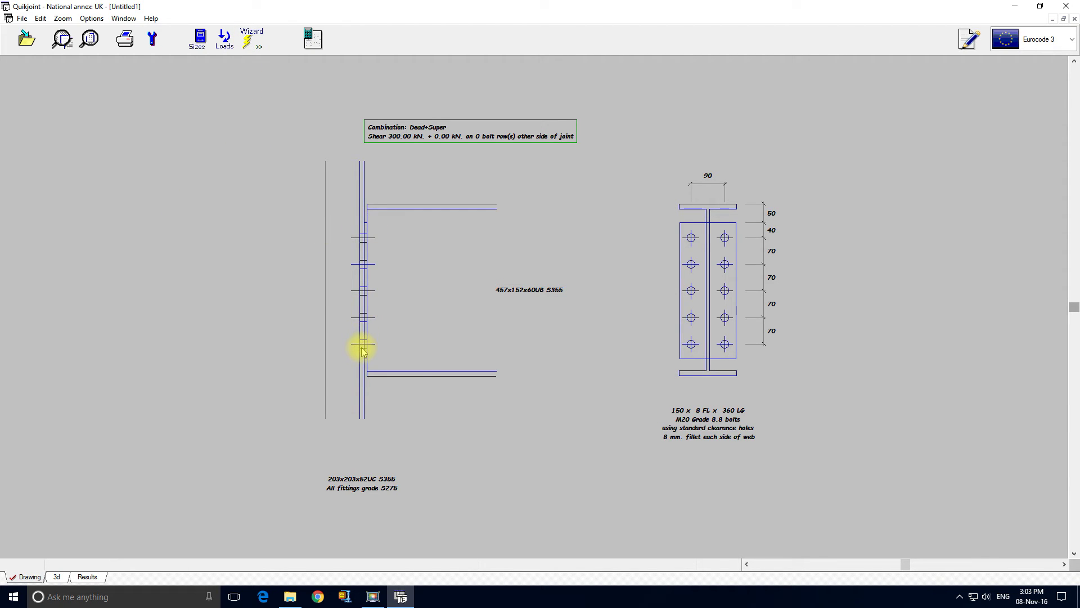
- Rerun the wizard for a full depth 170 x 10 x 475 end plate and check calculations
click(251, 45)
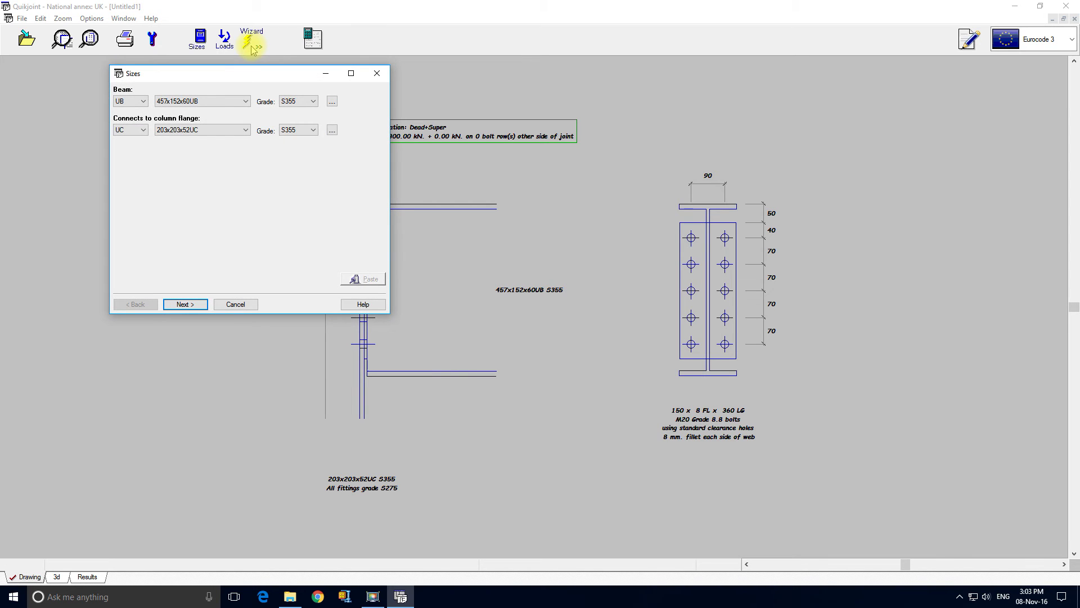
click(186, 304)
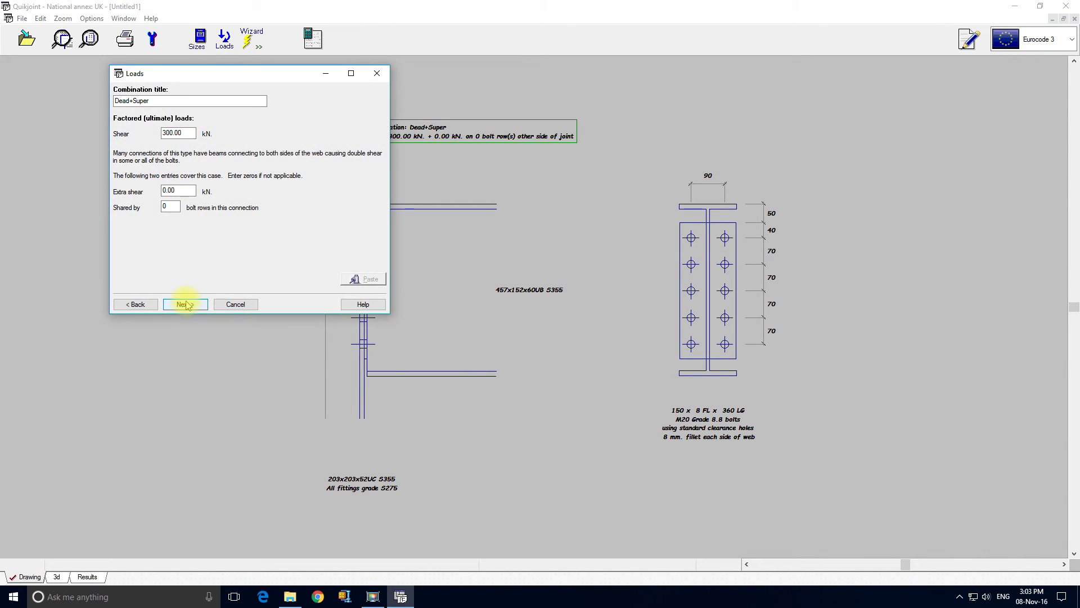
click(185, 304)
click(143, 131)
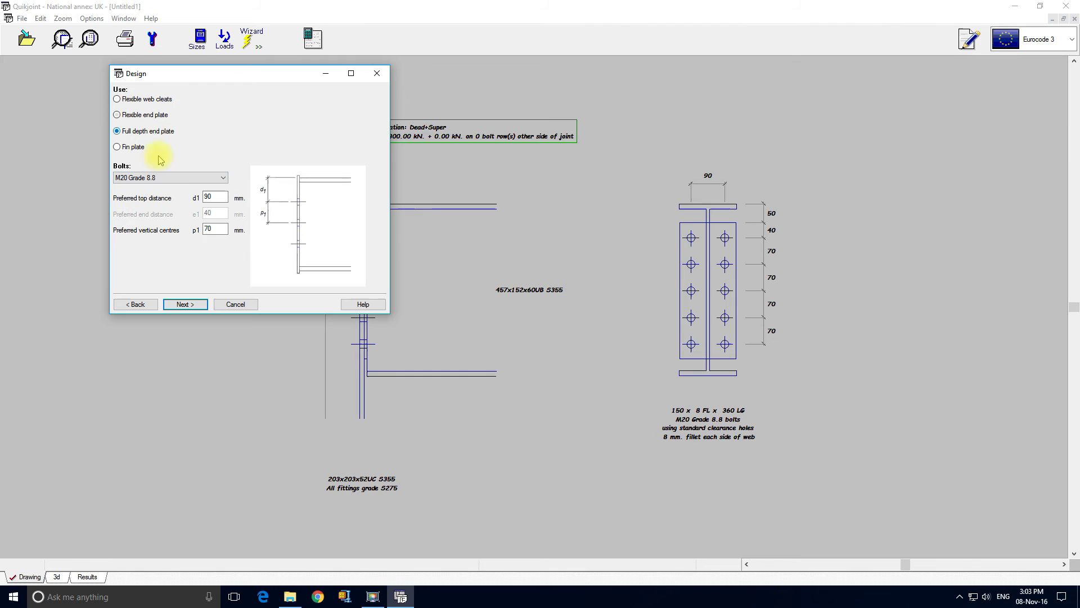
click(185, 305)
click(185, 305)
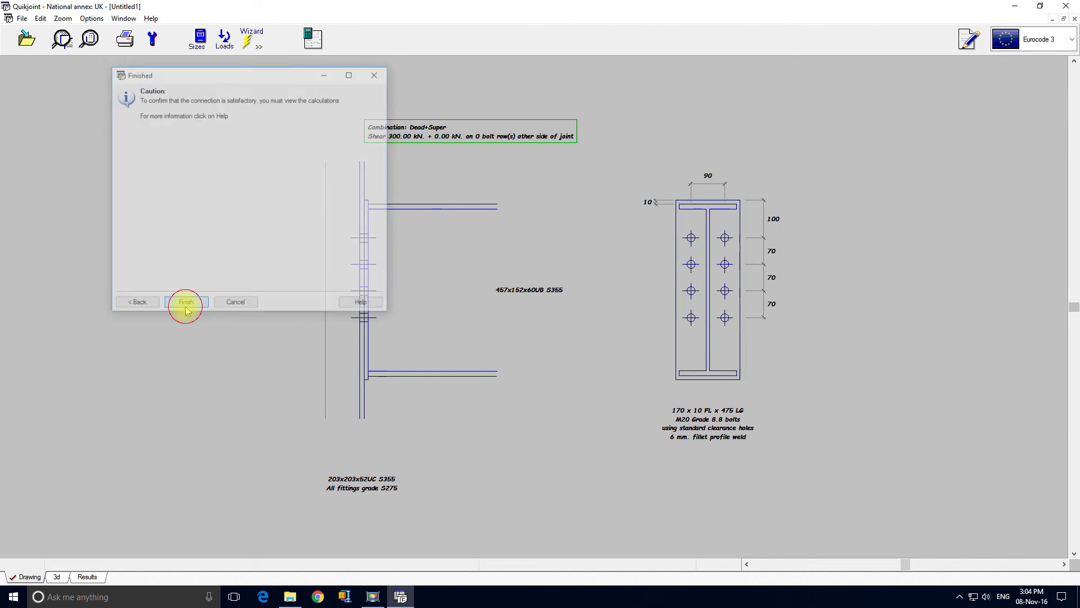
click(310, 40)
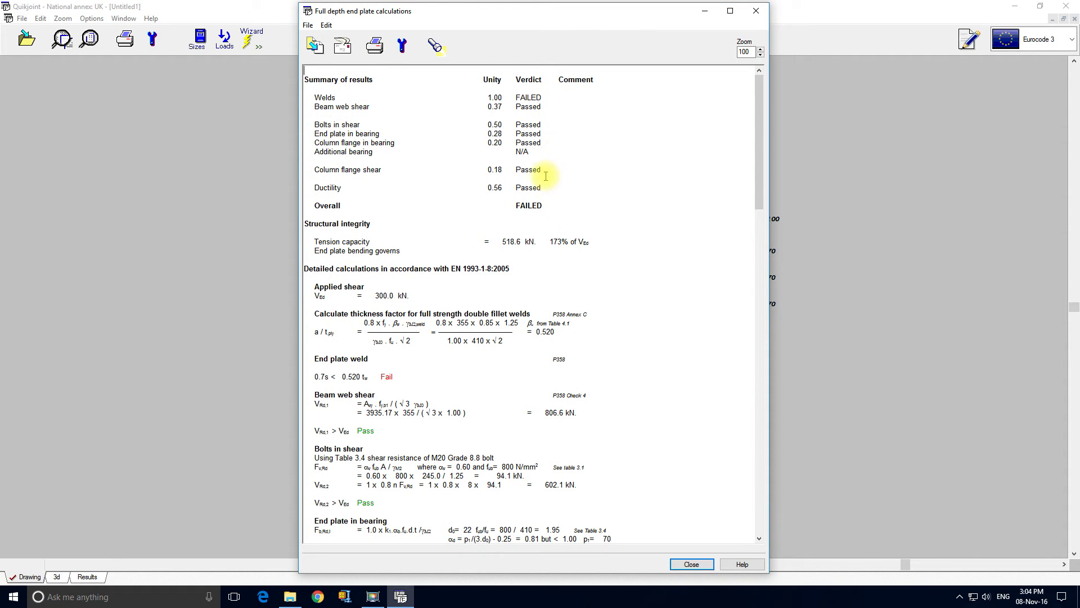
click(757, 11)
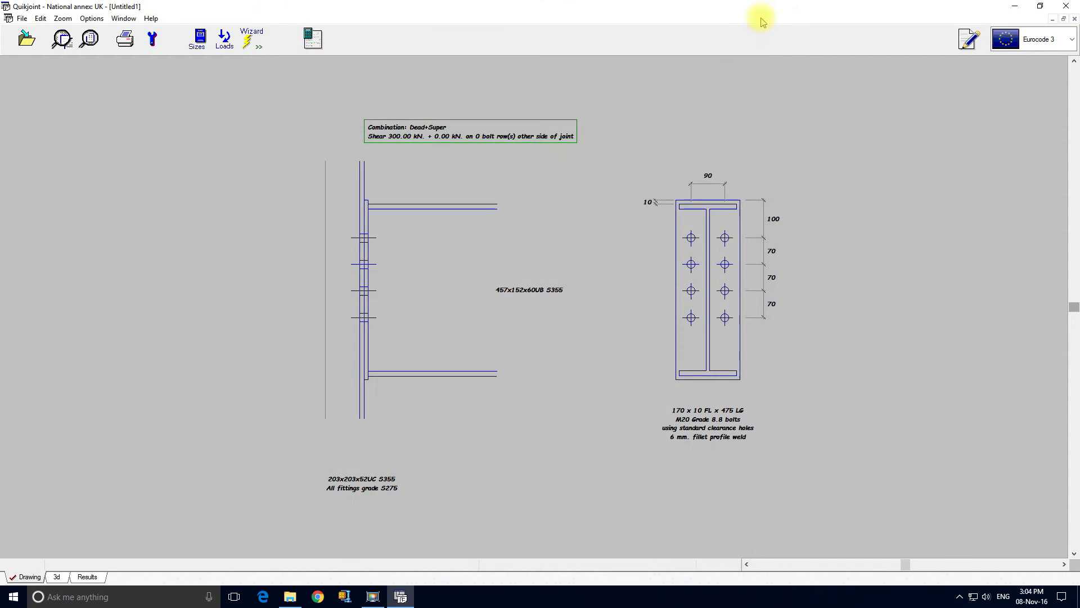
- Set the end plate weld leg length to 8 mm; calculations now pass at 0.75
double_click(717, 436)
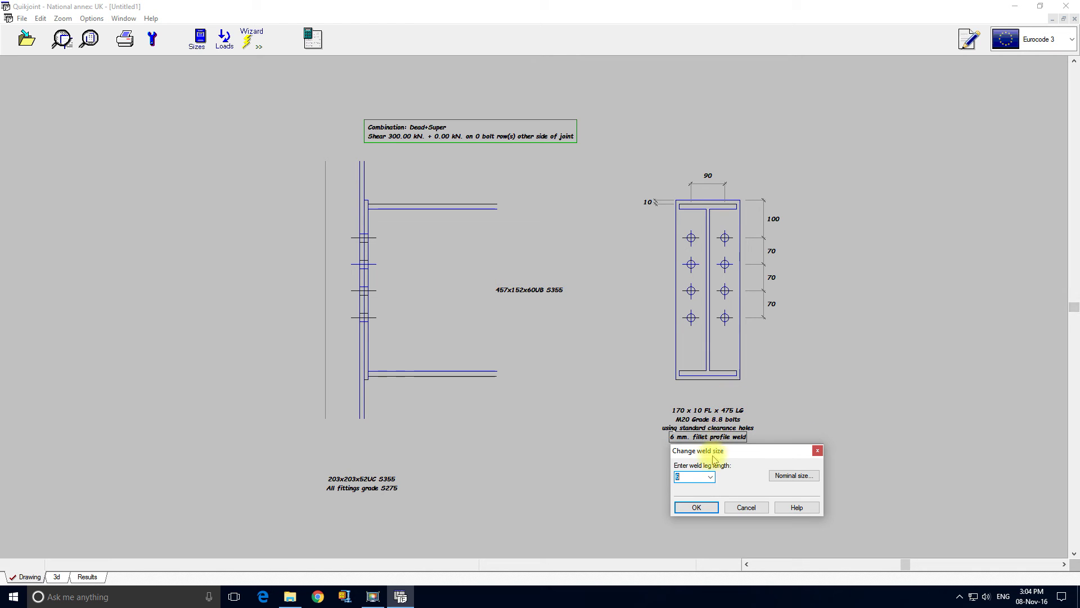
click(710, 477)
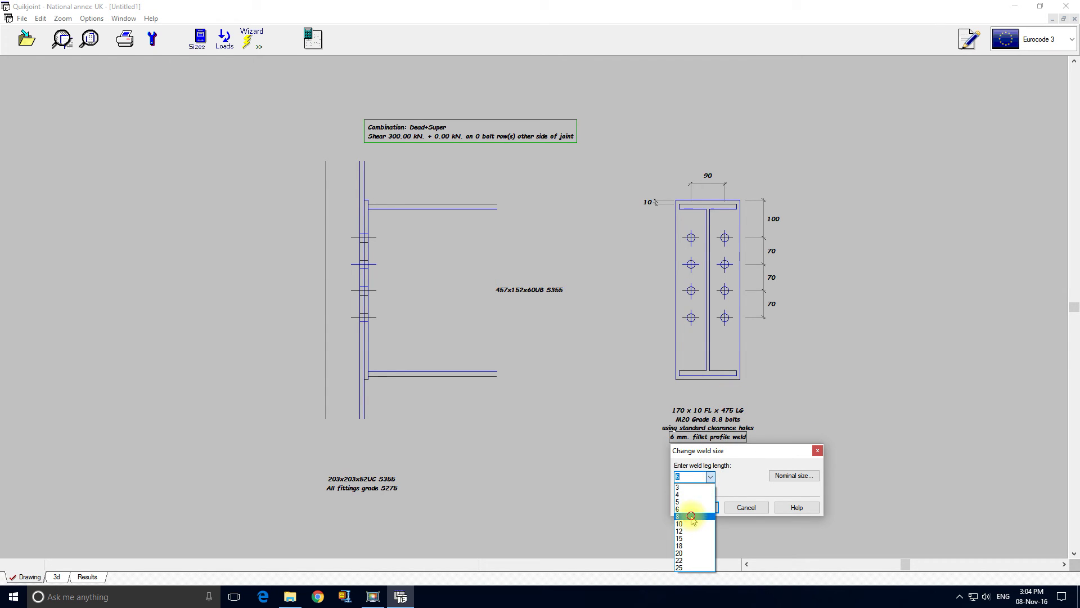
click(693, 515)
click(696, 507)
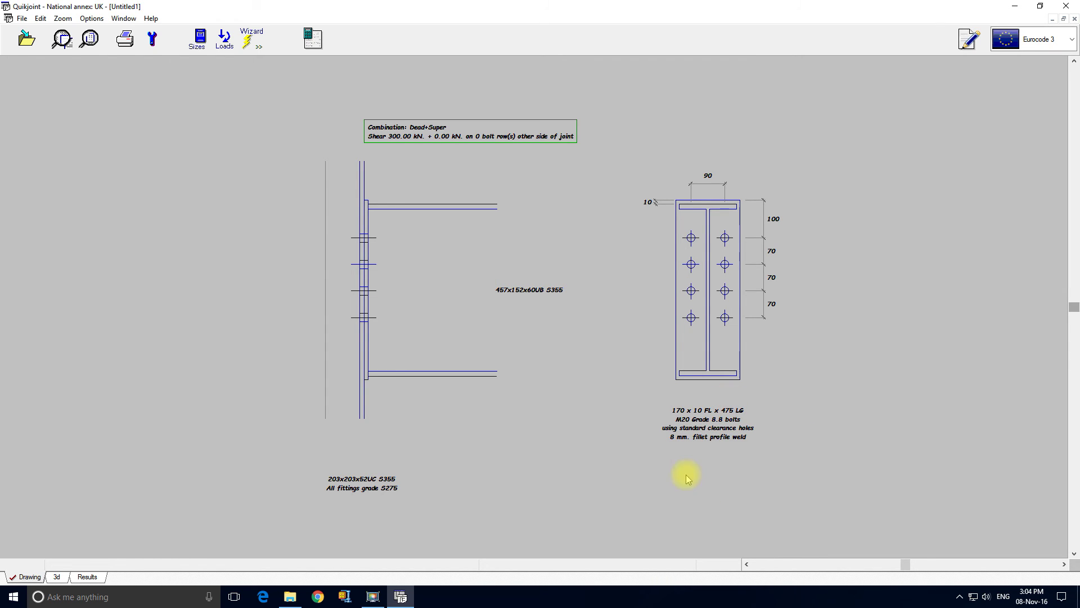
click(313, 38)
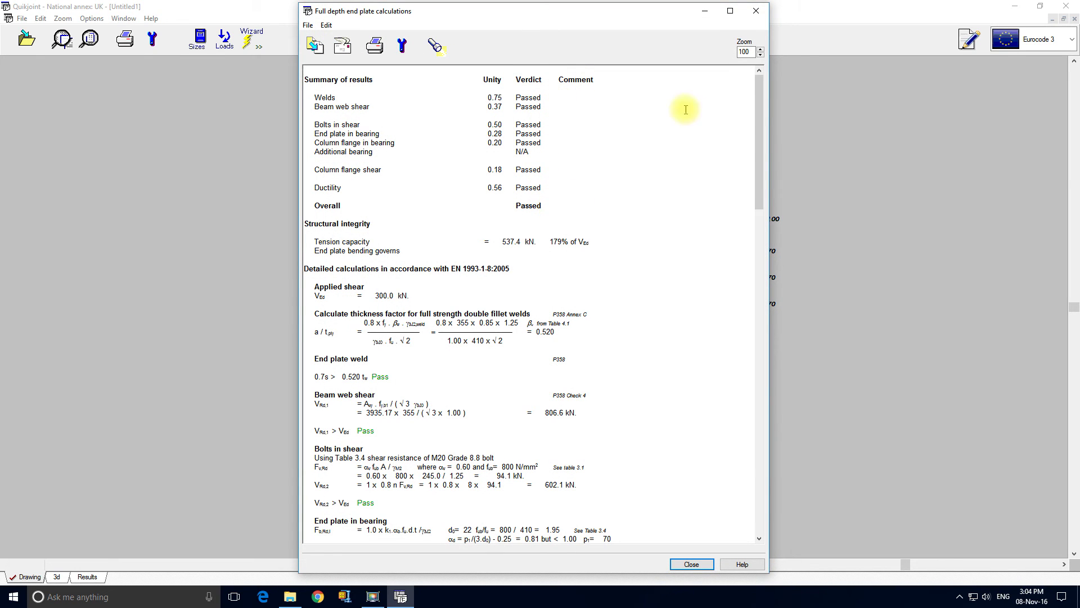
click(756, 11)
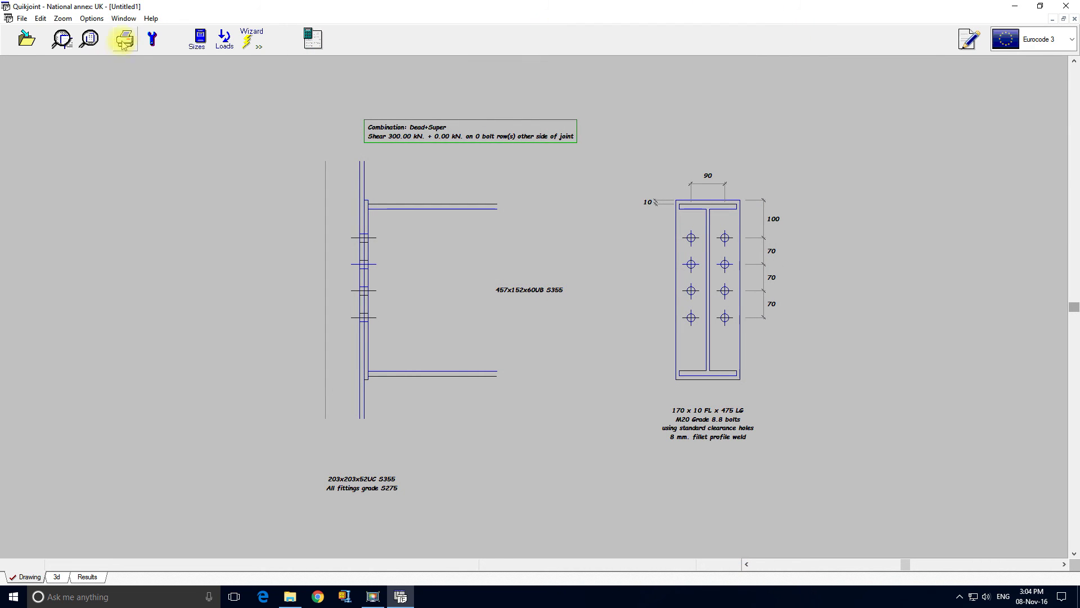
- Rerun the wizard with Fin plate, giving a 100 x 10 x 360 plate with five M20 bolts
click(253, 42)
click(185, 304)
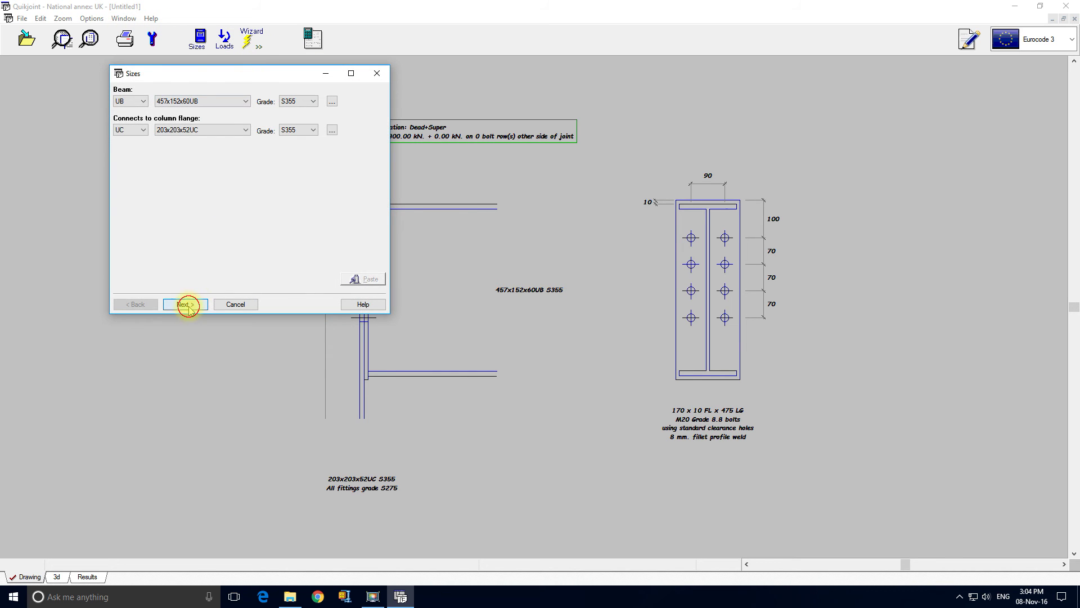
click(187, 304)
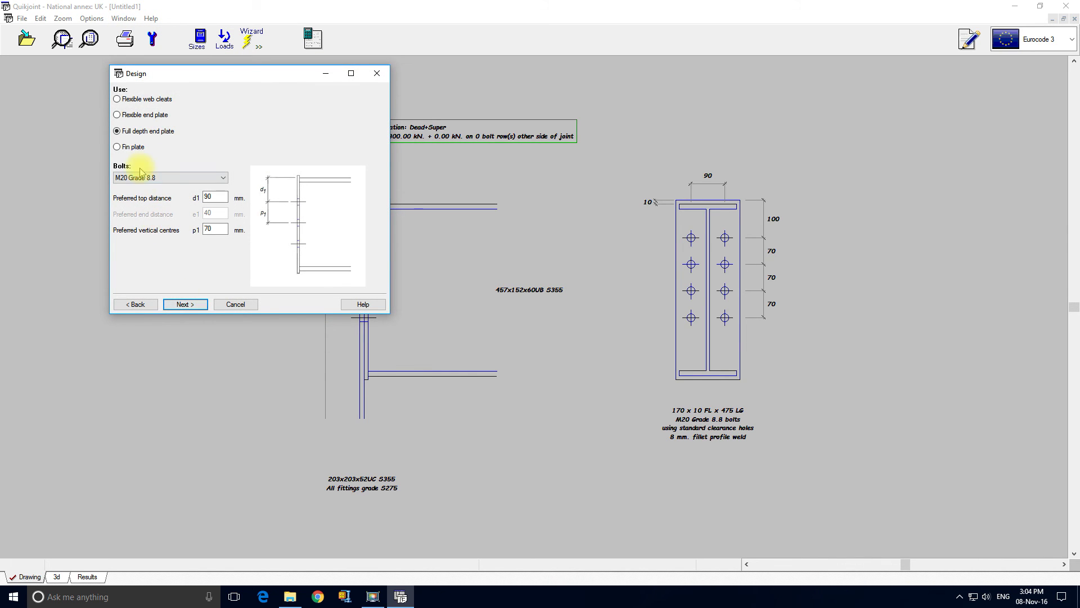
click(133, 147)
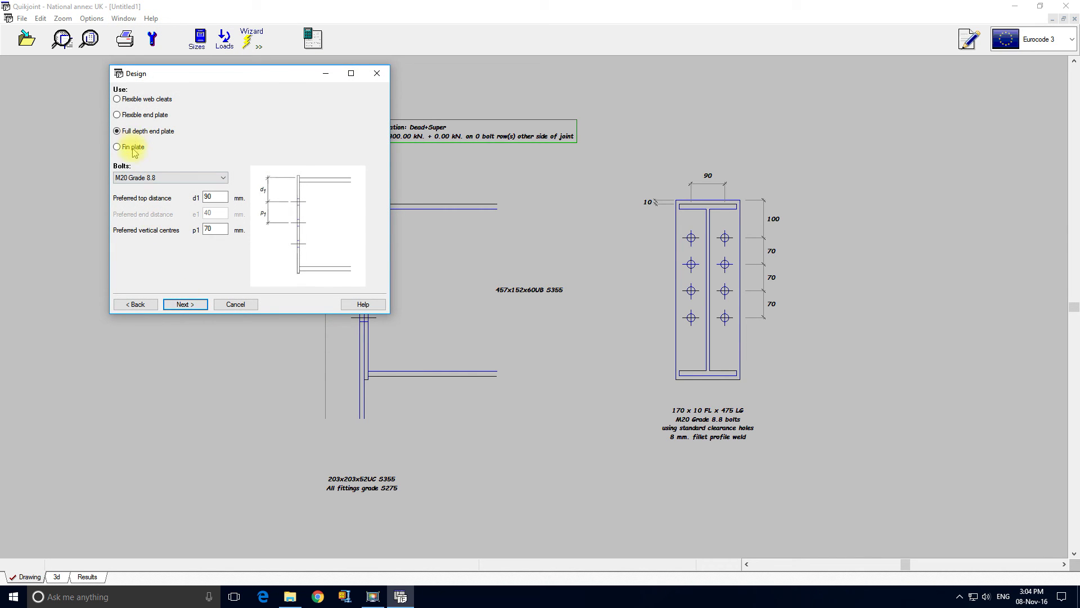
click(201, 303)
click(202, 303)
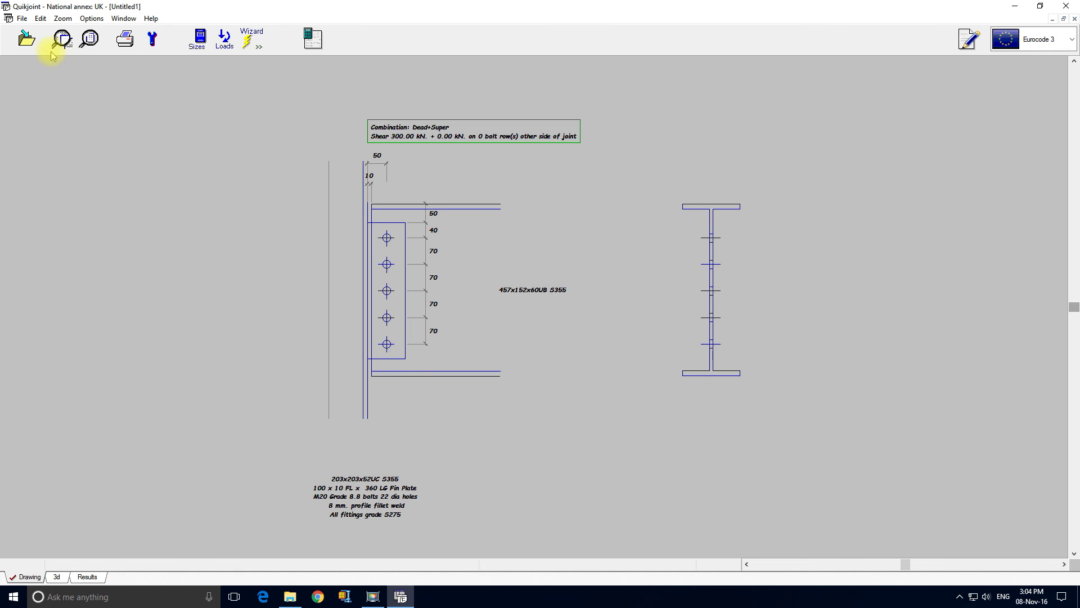
- Save the connection as Fin1.qj2, replacing the default Untitled1 name
click(28, 41)
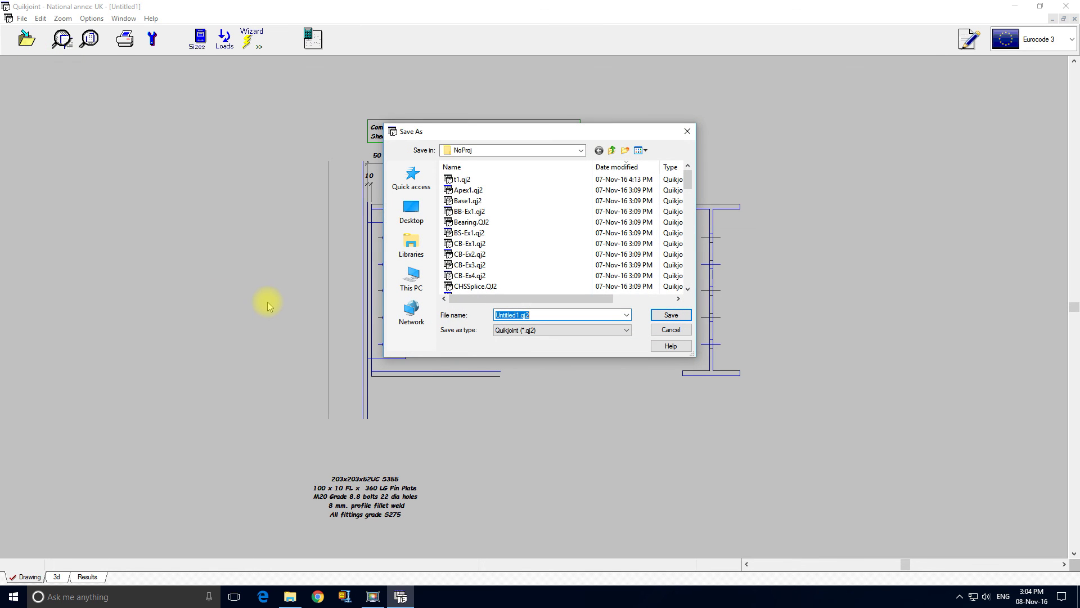
key(Home)
key(Delete)
key(Delete)
text(Fin1)
click(662, 314)
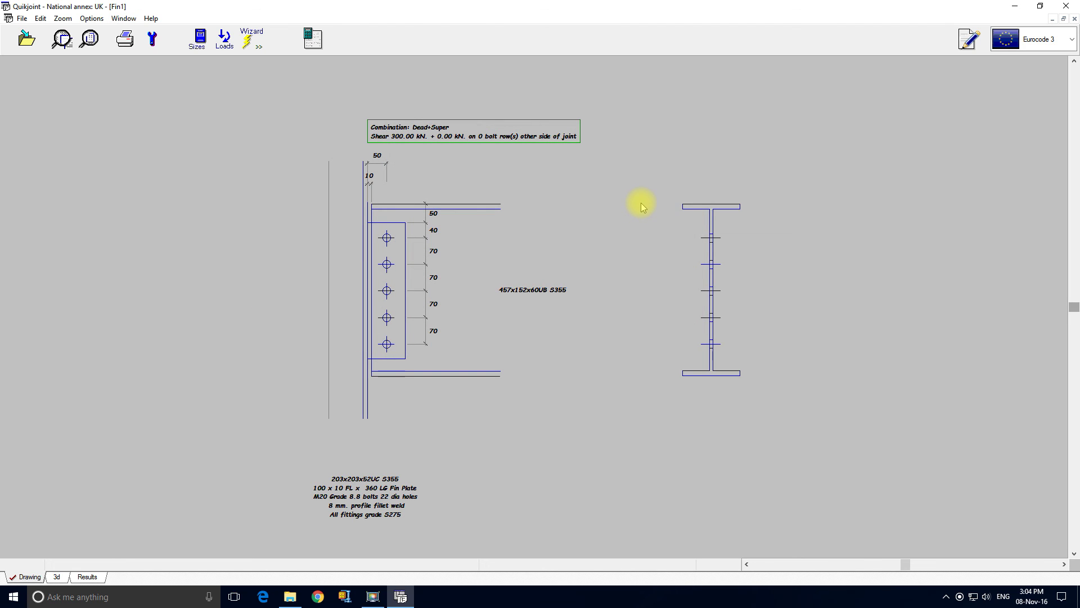